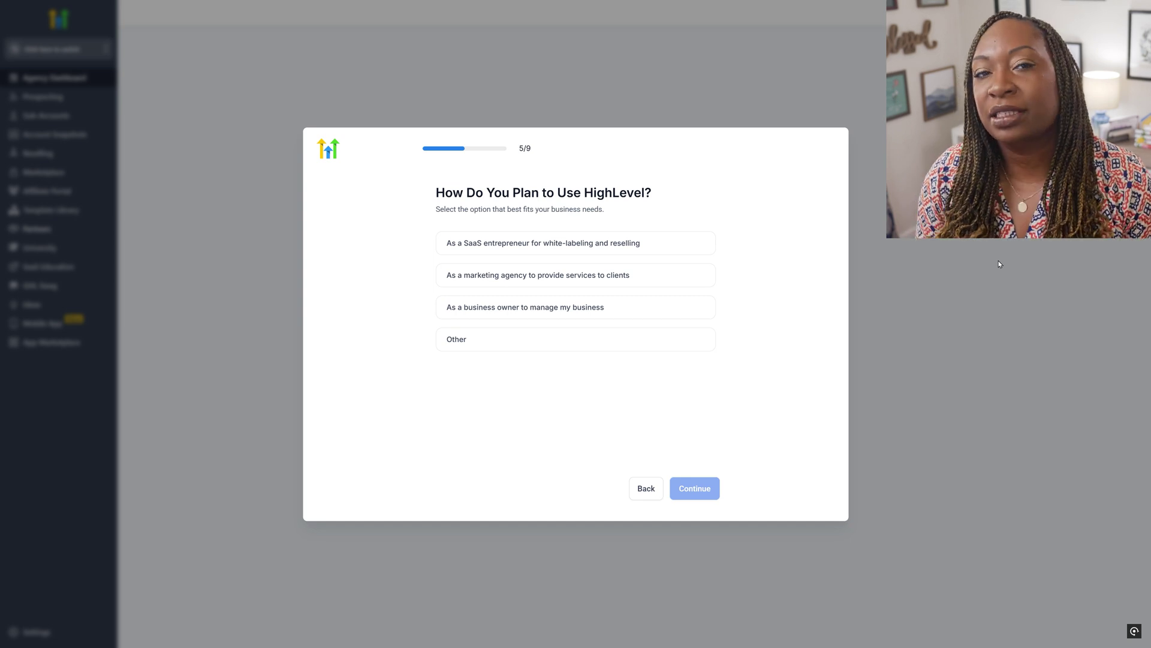
Answer the onboarding questions with using HighLevel as a business owner to manage the business and not wanting to resell.
{"action": "left_click", "coordinate": [555, 317]}
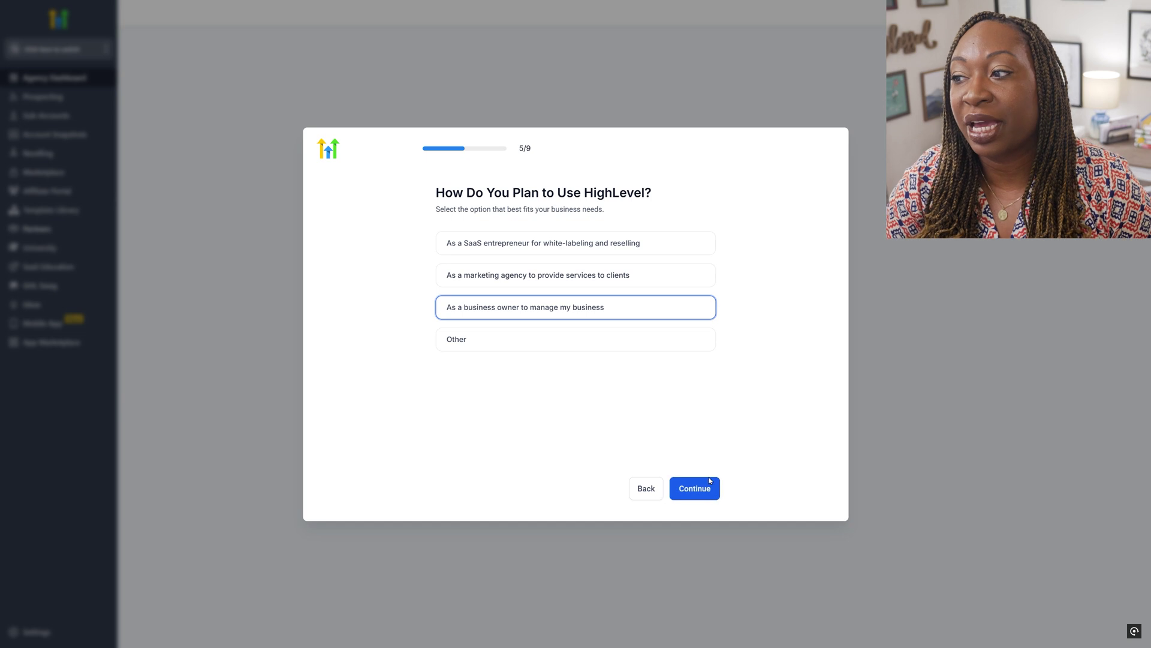
{"action": "left_click", "coordinate": [707, 490]}
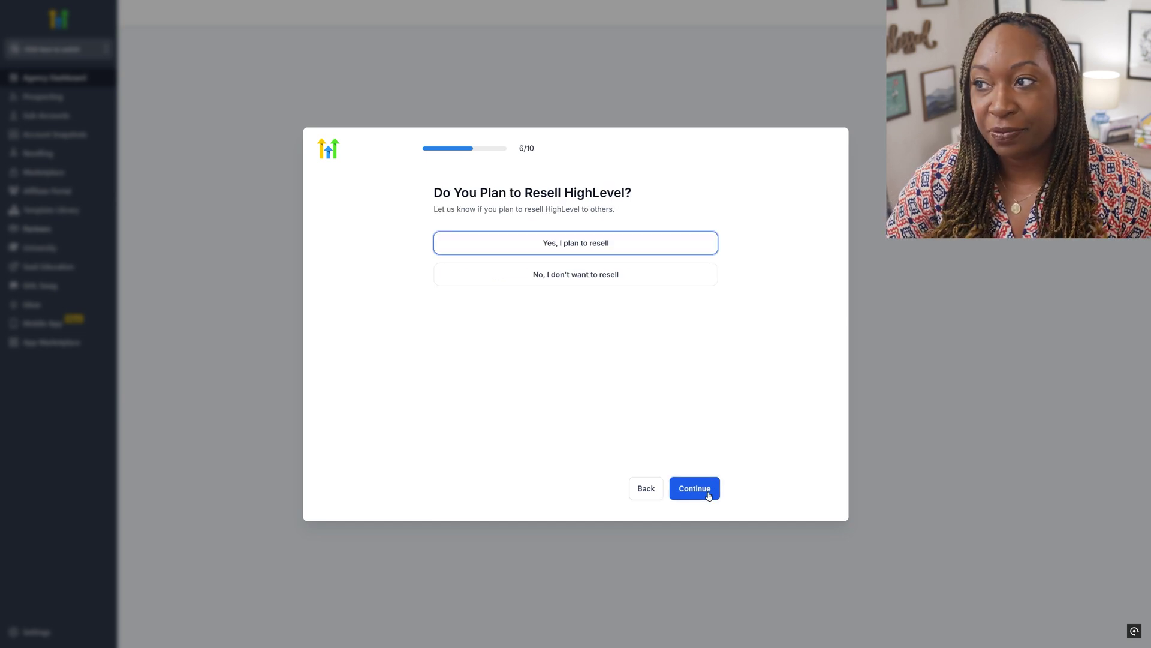
{"action": "left_click", "coordinate": [641, 275]}
{"action": "left_click", "coordinate": [706, 487]}
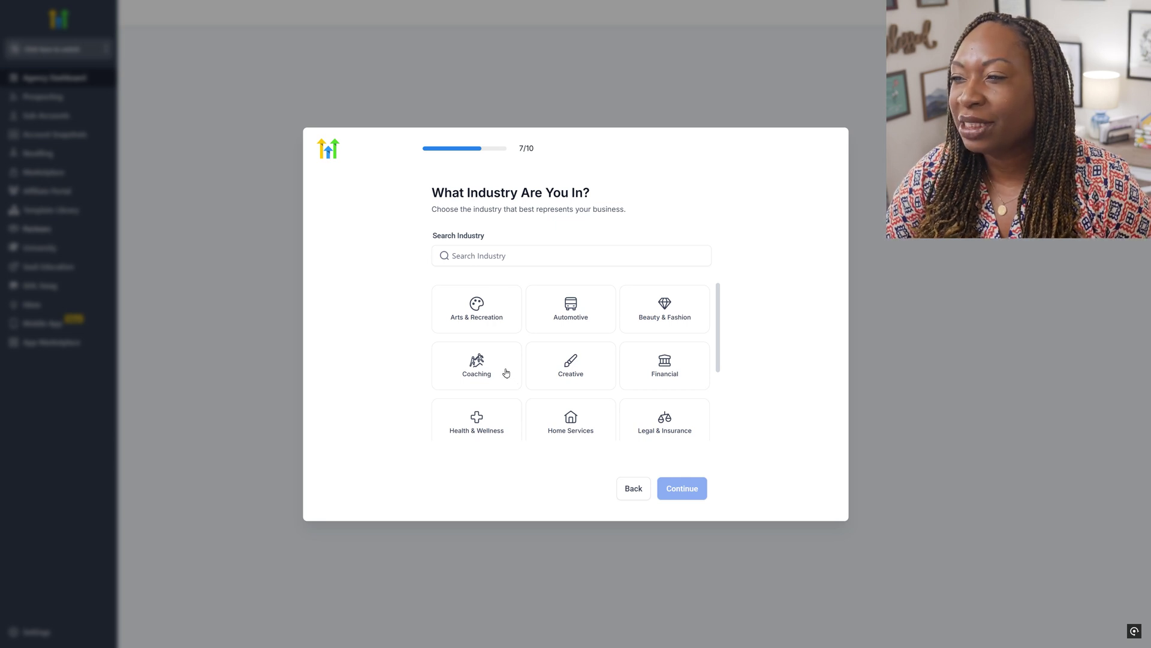
Complete the business profile with the Coaching industry, 50+ customers, and setting up the calendar and managing appointments as first focus.
{"action": "left_click", "coordinate": [507, 373]}
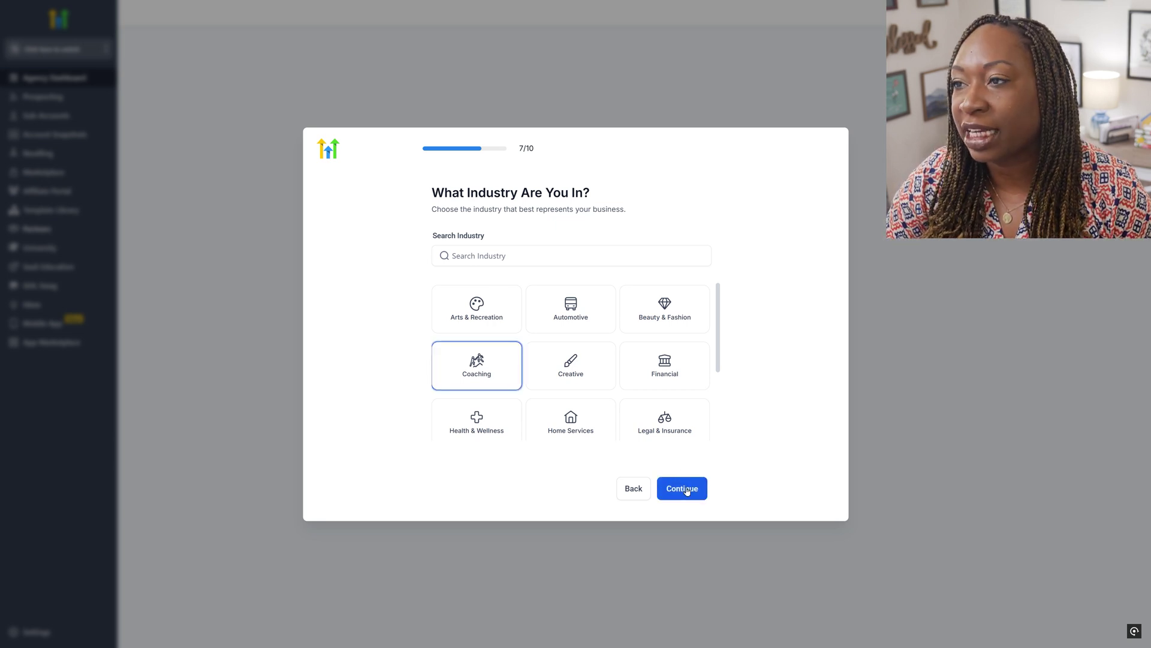
{"action": "left_click", "coordinate": [682, 487]}
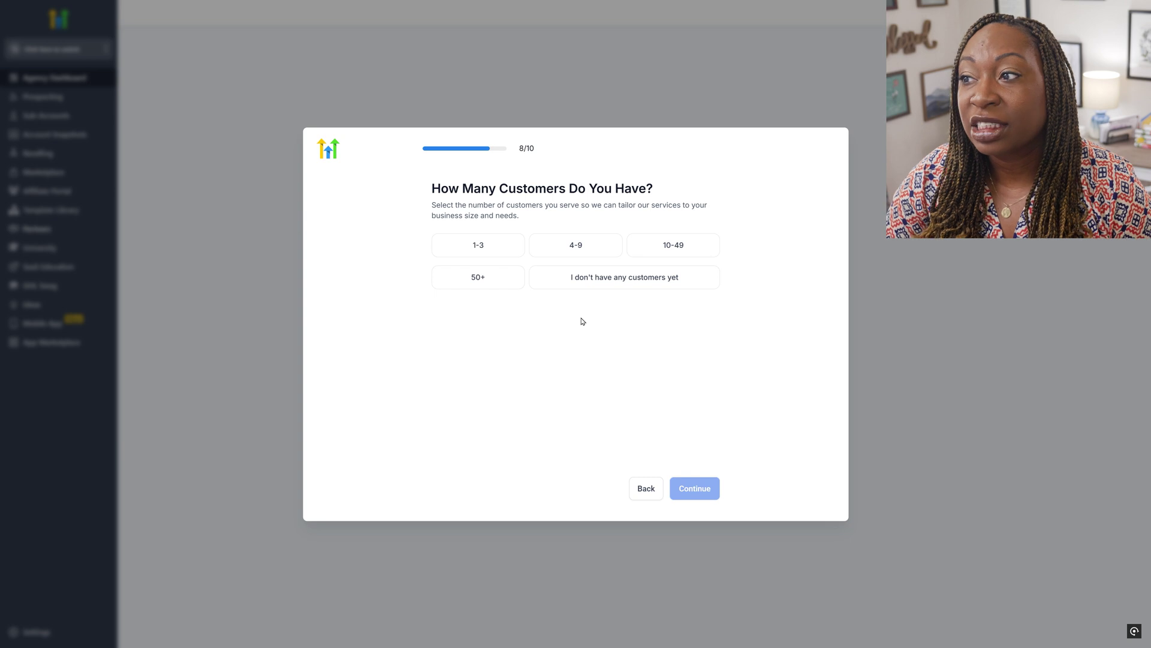
{"action": "left_click", "coordinate": [472, 284]}
{"action": "left_click", "coordinate": [692, 480]}
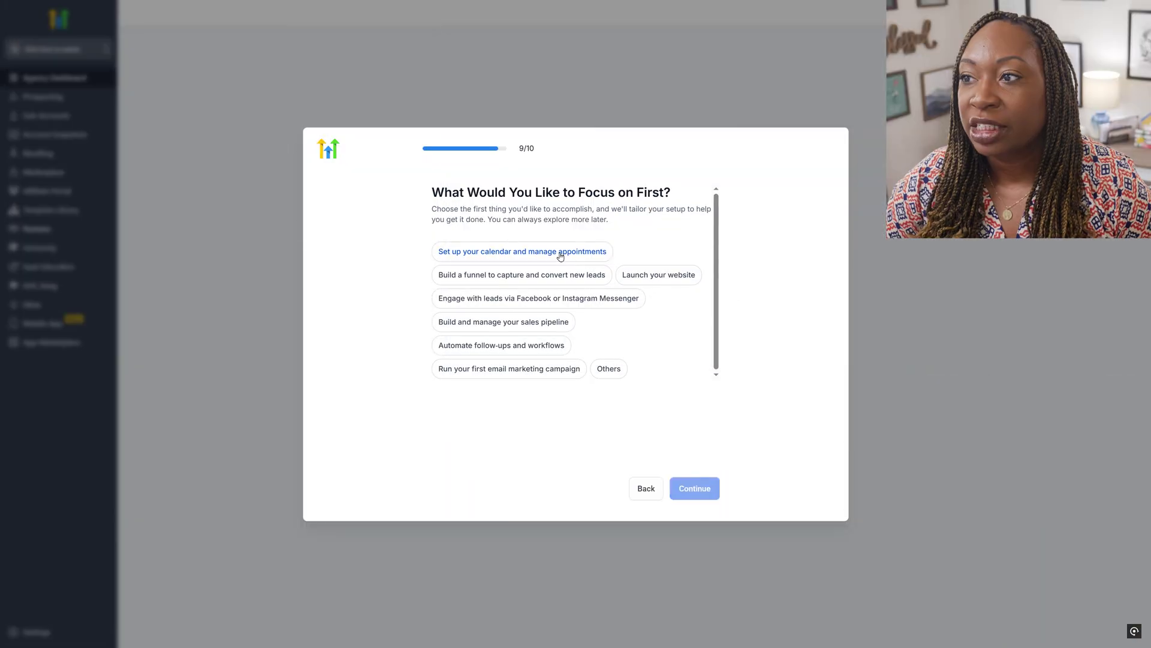
{"action": "left_click", "coordinate": [560, 254]}
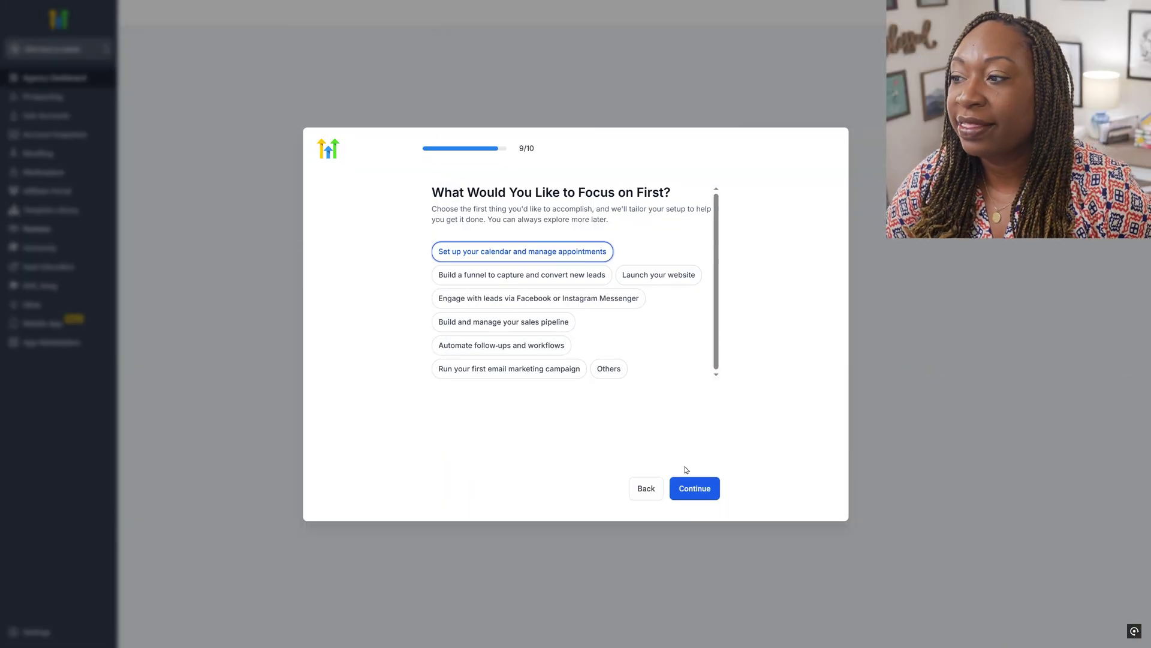
{"action": "left_click", "coordinate": [711, 495]}
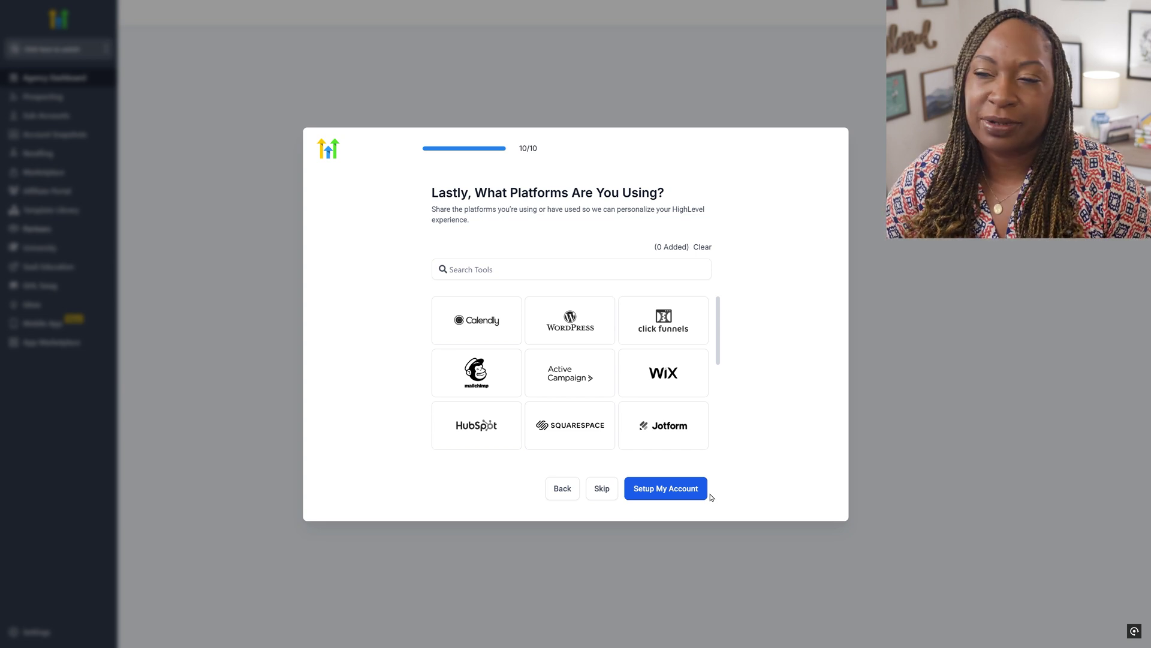
Mark Calendly, Jotform, Squarespace and Zapier as the platforms in use and set up the account.
{"action": "left_click", "coordinate": [486, 334]}
{"action": "left_click", "coordinate": [659, 435]}
{"action": "left_click", "coordinate": [586, 434]}
{"action": "scroll", "coordinate": [588, 429], "scroll_direction": "down", "scroll_amount": 3}
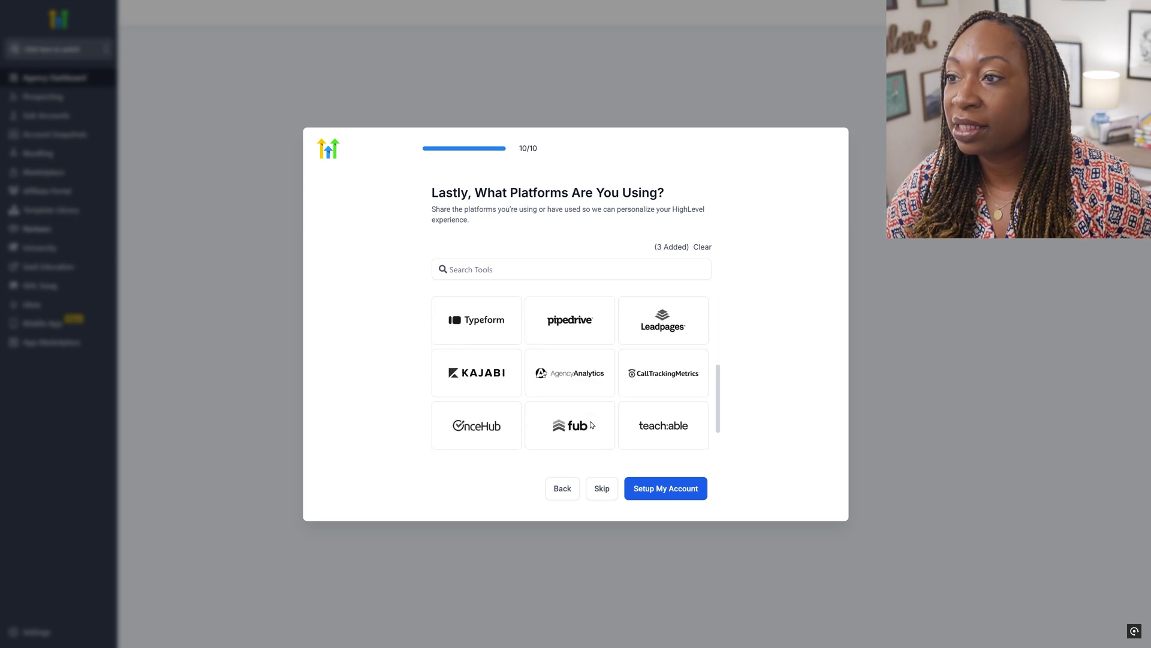
{"action": "scroll", "coordinate": [585, 412], "scroll_direction": "down", "scroll_amount": 1}
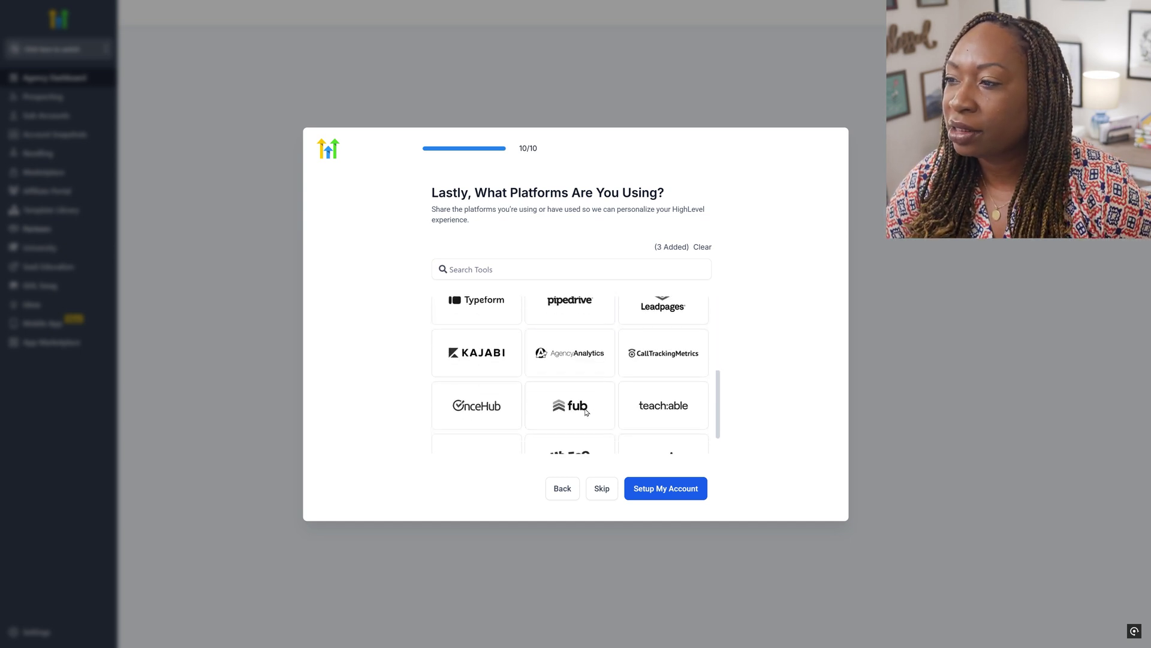
{"action": "left_click", "coordinate": [641, 428]}
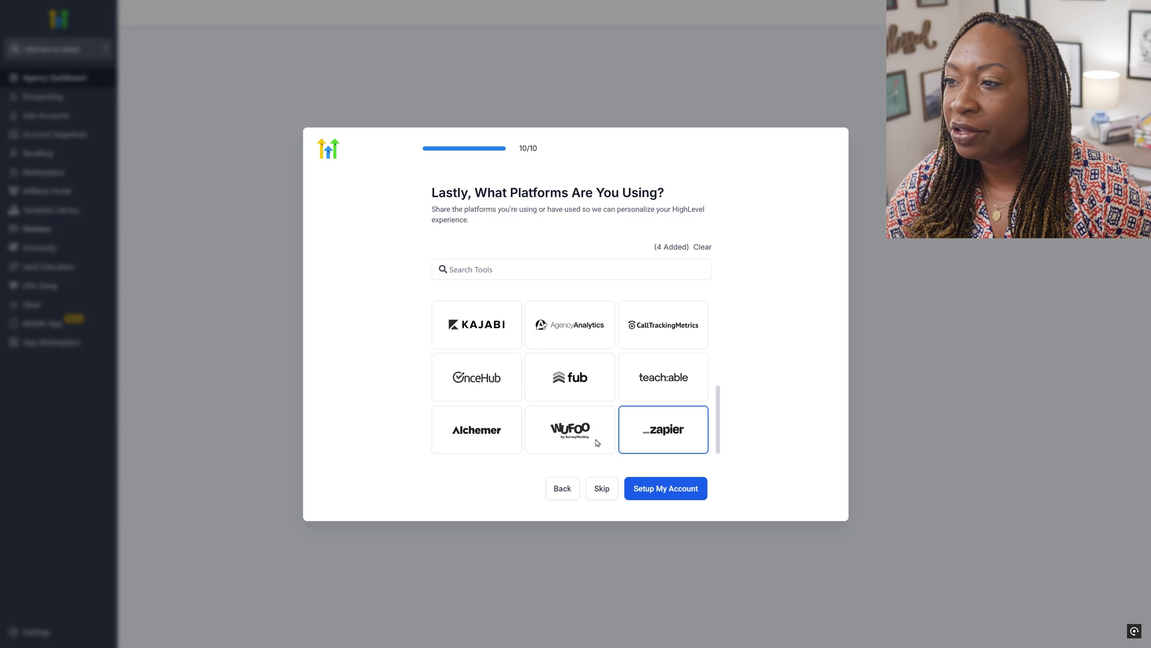
{"action": "scroll", "coordinate": [610, 441], "scroll_direction": "up", "scroll_amount": 5}
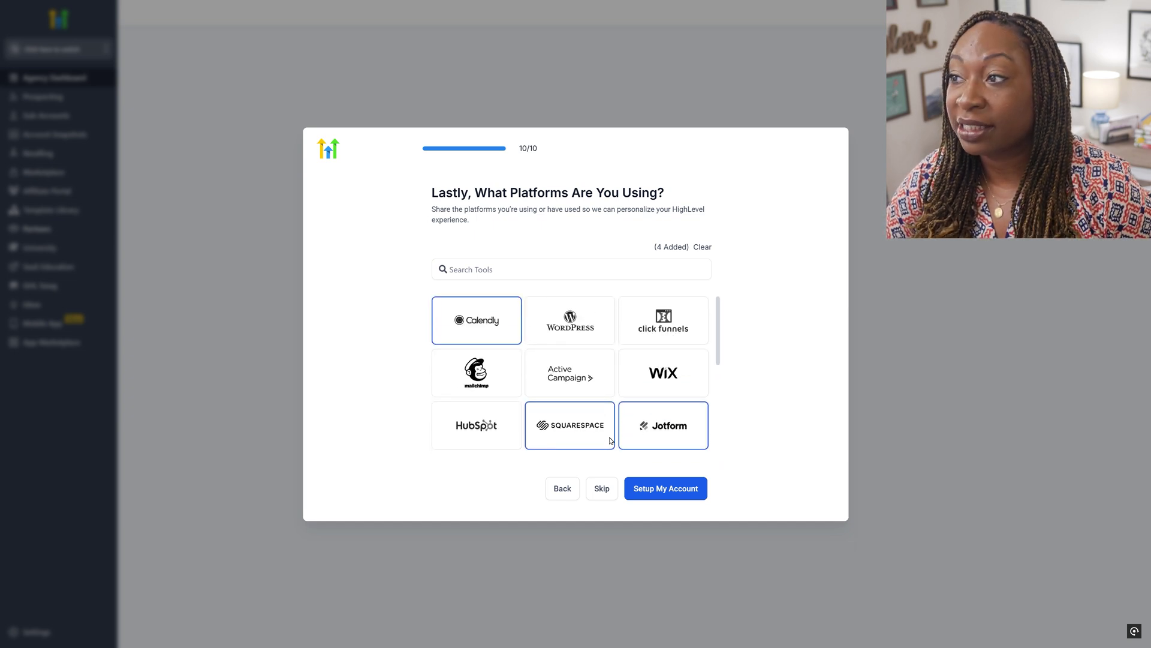
{"action": "left_click", "coordinate": [674, 499]}
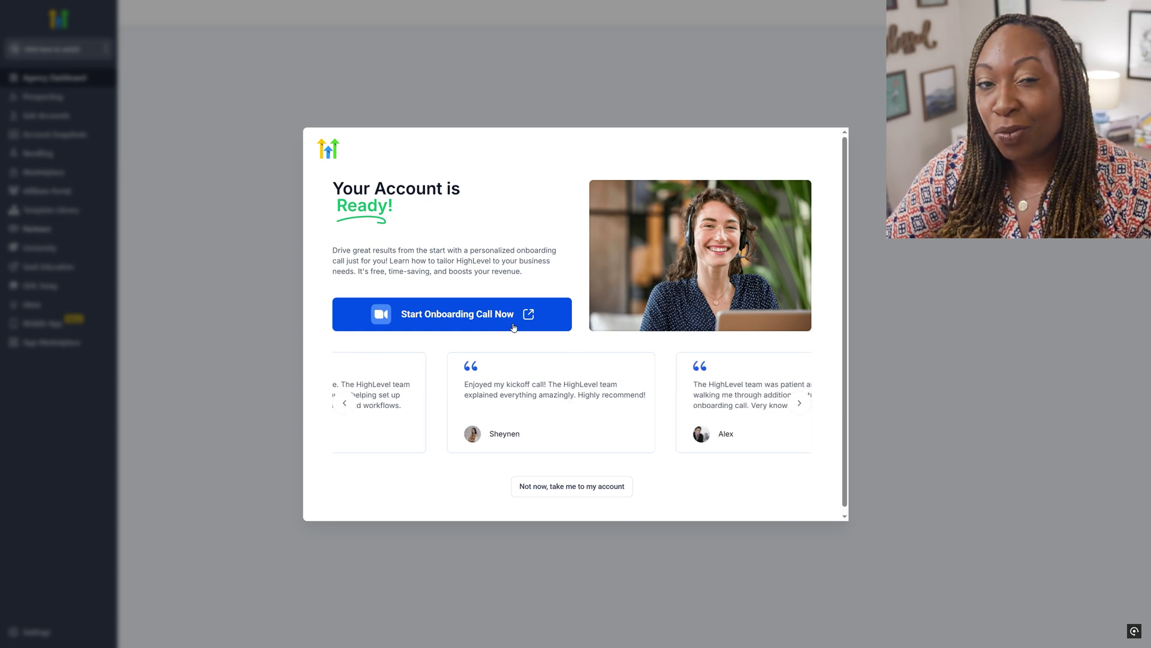
Enter the account without the onboarding call and advance the calendar guide past adding a new calendar and selecting Personal Booking.
{"action": "left_click", "coordinate": [555, 487]}
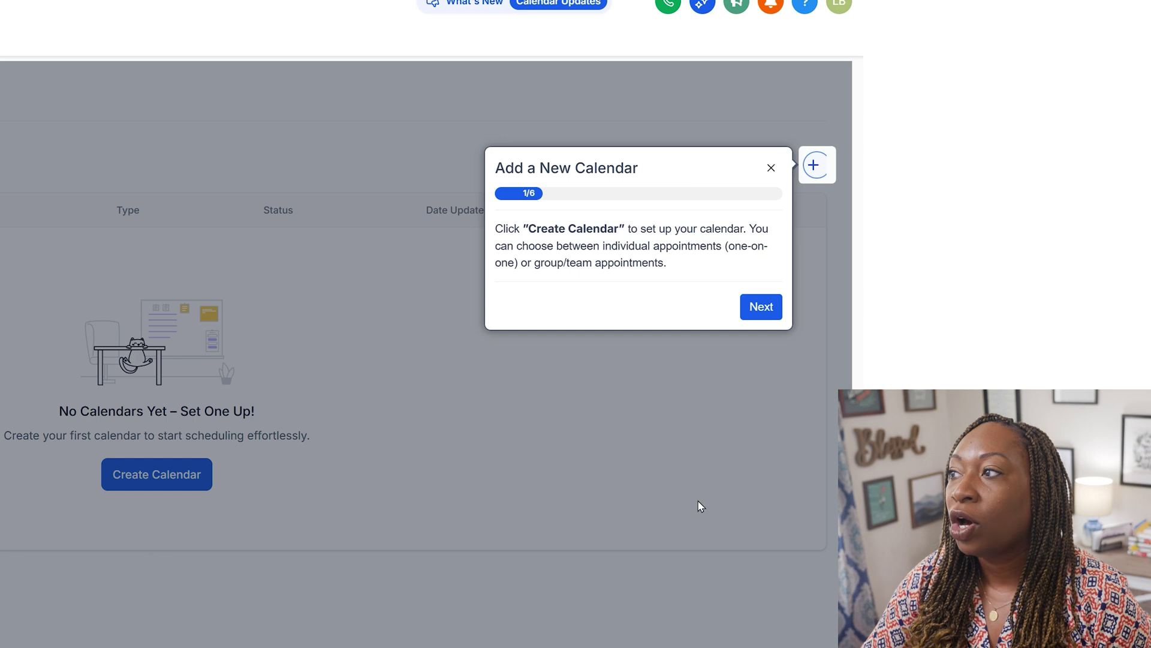
{"action": "left_click", "coordinate": [769, 310]}
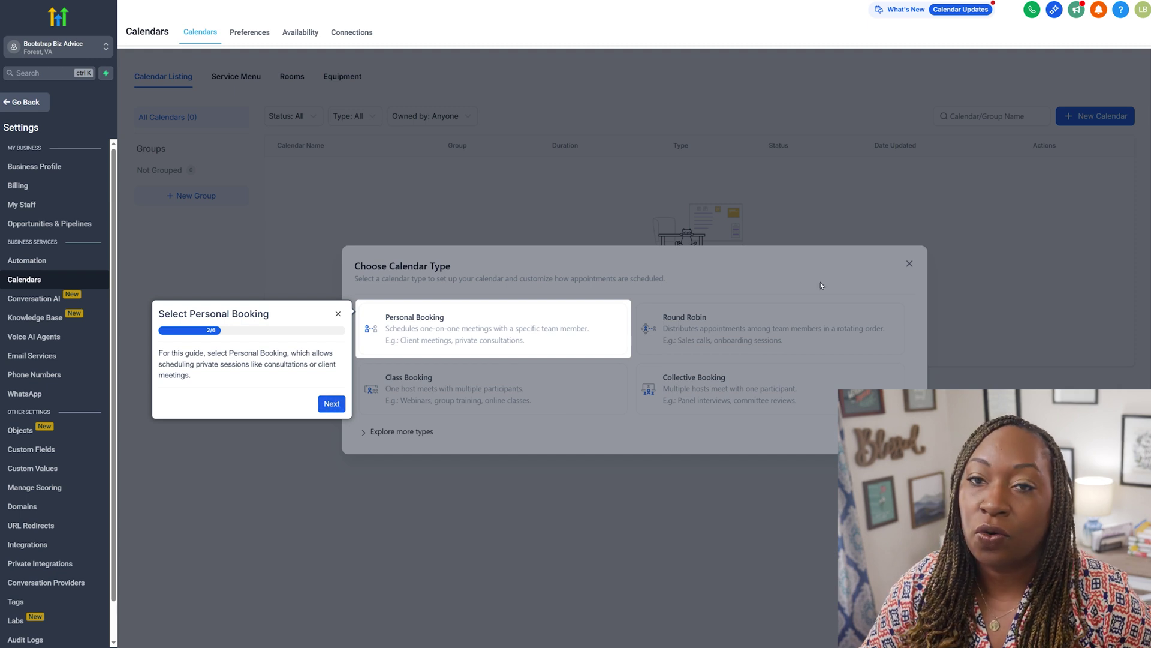
{"action": "left_click", "coordinate": [332, 403]}
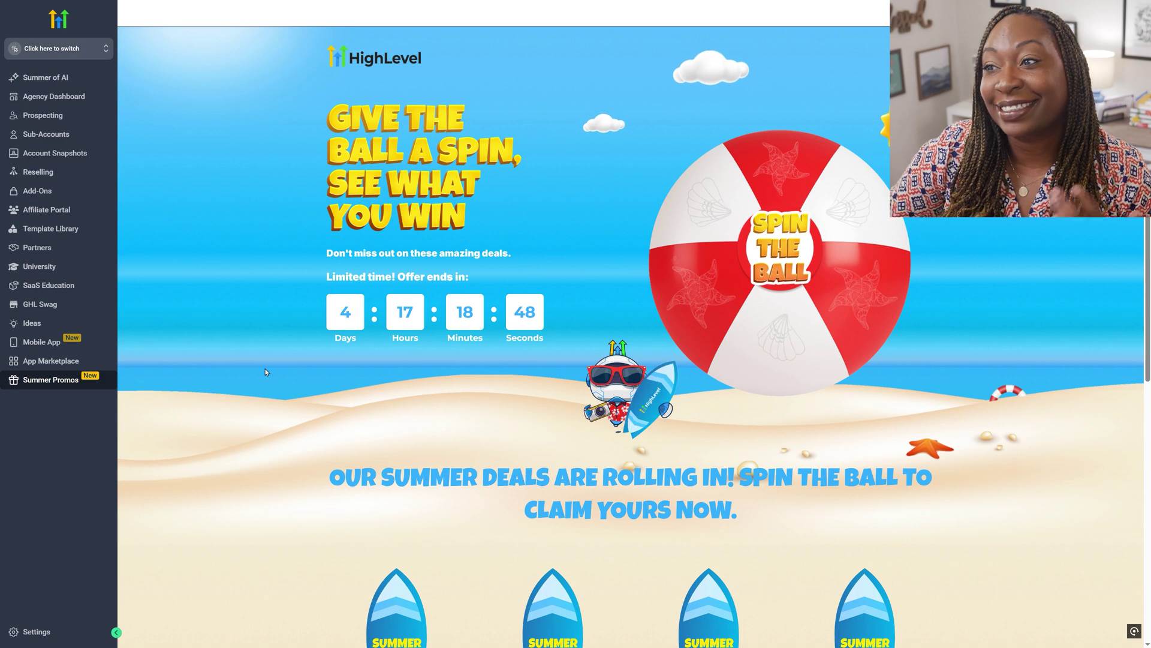
Spin the beach ball on the Summer Promos page to claim a deal.
{"action": "left_click", "coordinate": [757, 247]}
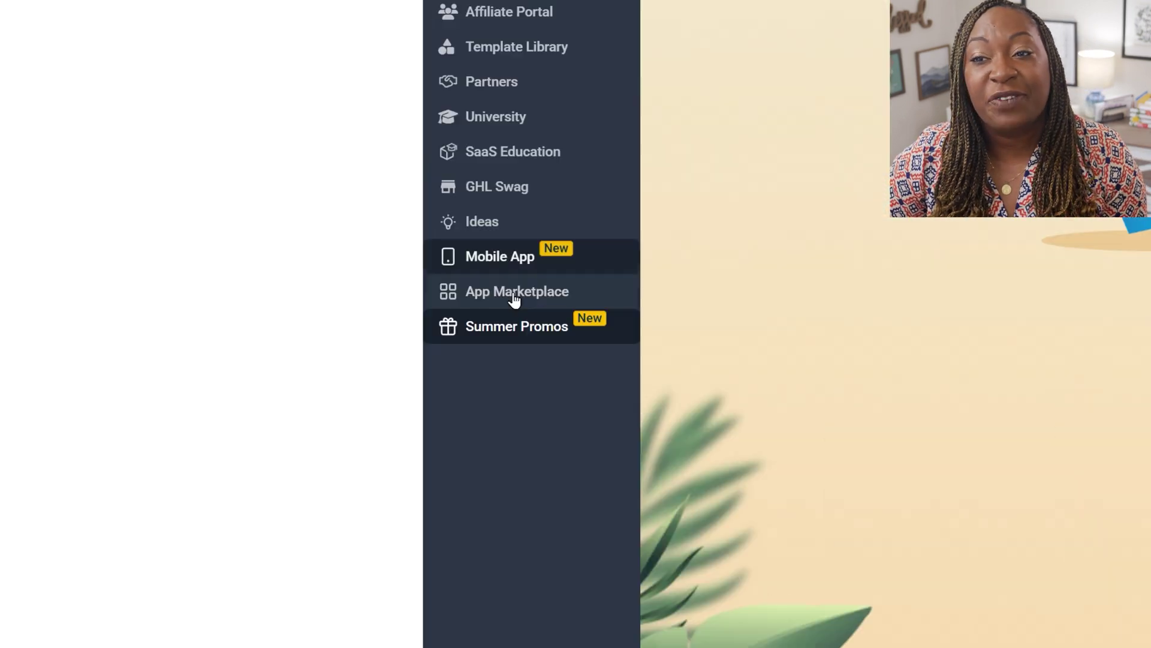
Filter the App Marketplace by the Calendar & Scheduling category and open the Mobile App page.
{"action": "left_click", "coordinate": [49, 364]}
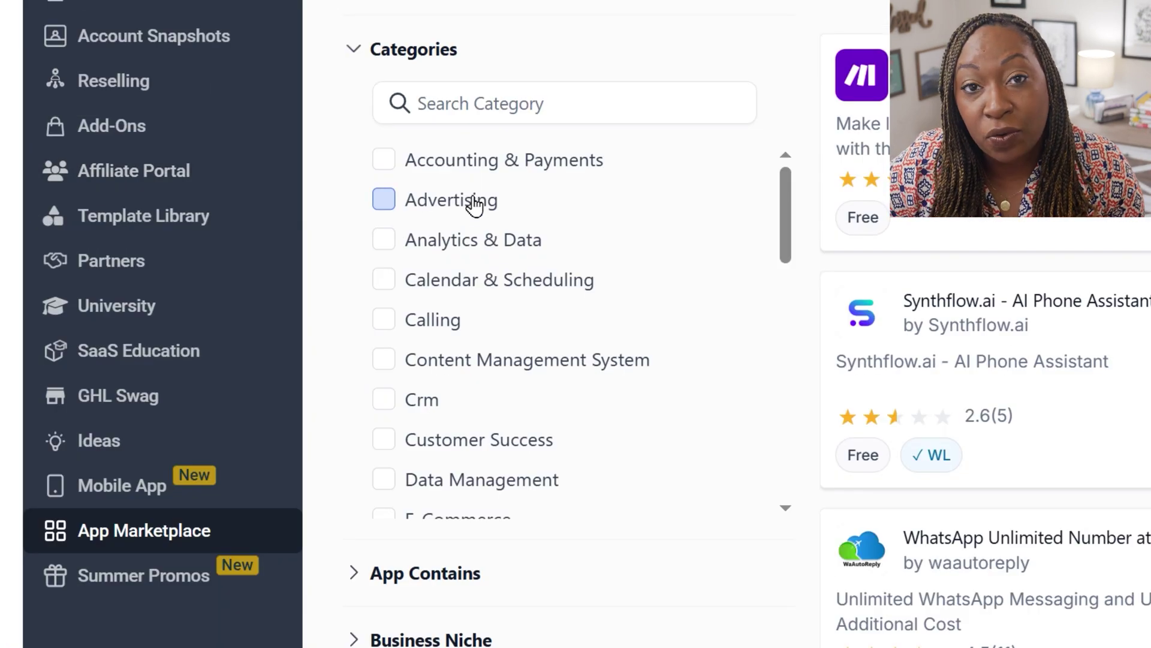
{"action": "left_click", "coordinate": [476, 284]}
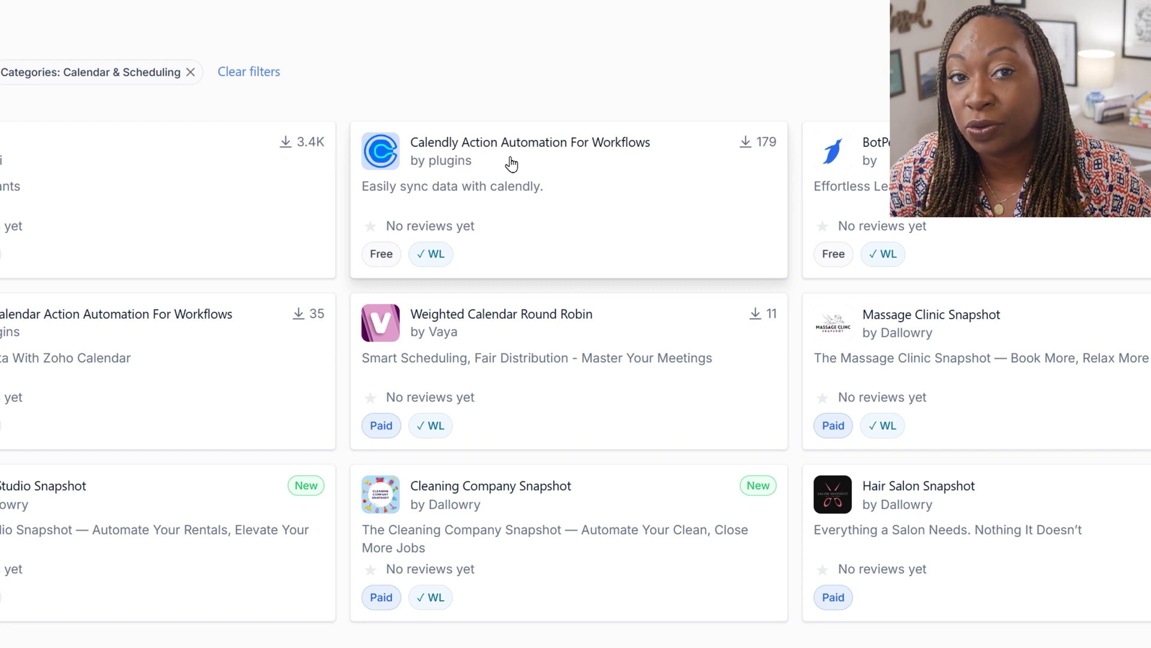
{"action": "left_click", "coordinate": [36, 343]}
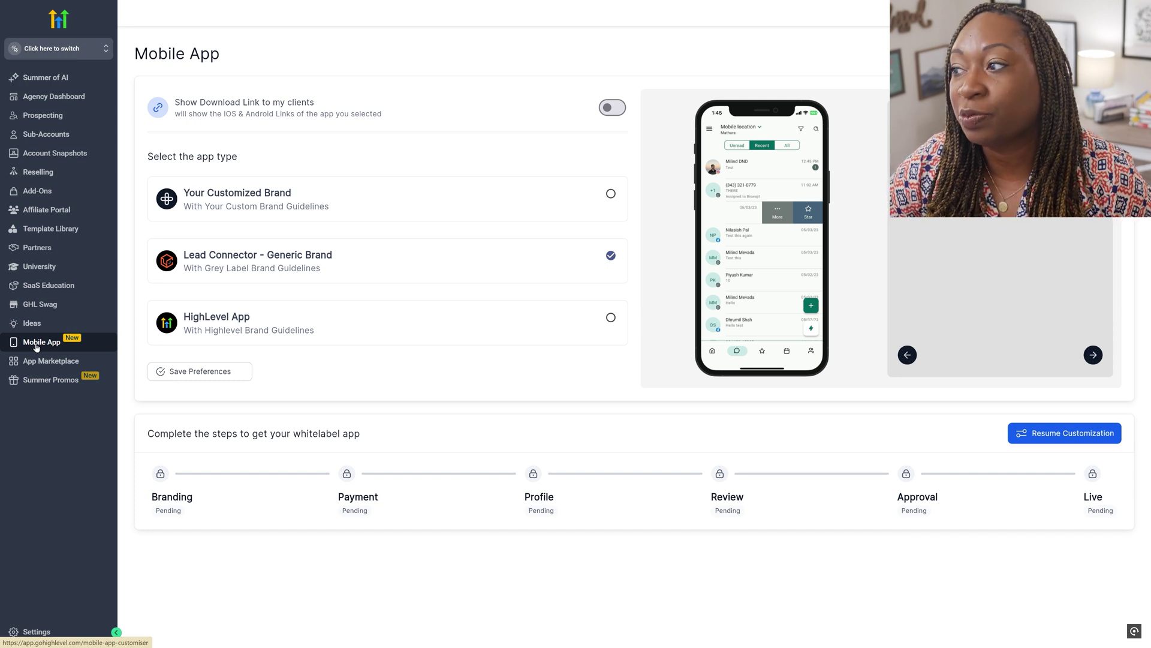
Switch to the Bootstrap Biz Advice sub-account and review the AI Employee features on the Summer of AI page.
{"action": "left_click", "coordinate": [51, 330]}
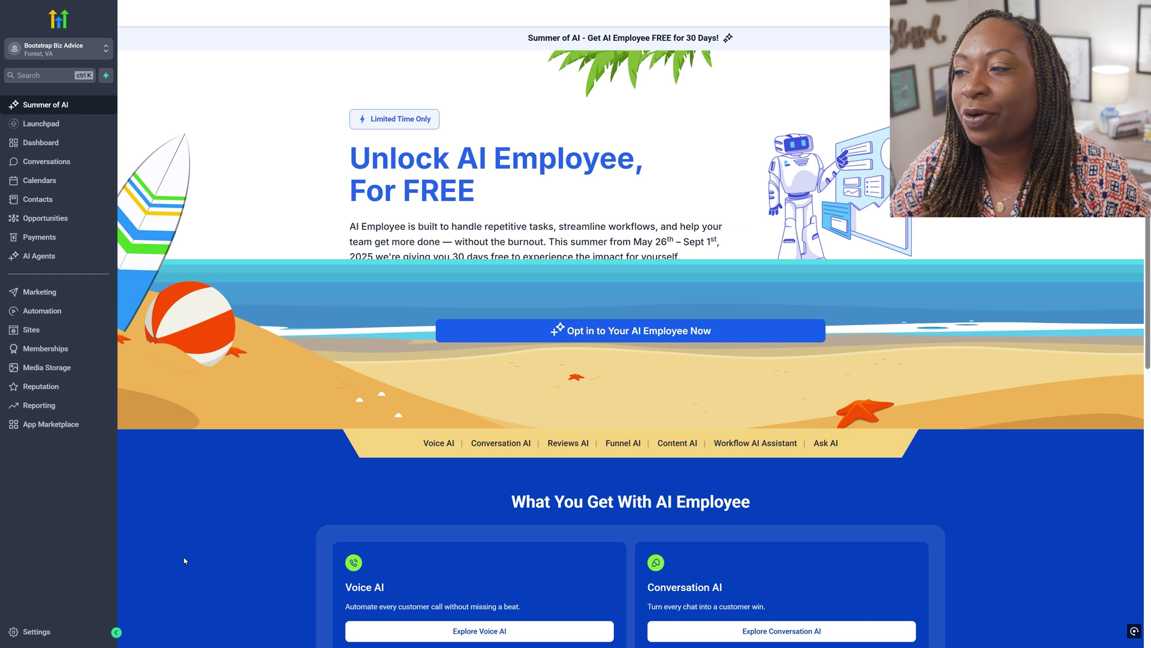
{"action": "scroll", "coordinate": [183, 560], "scroll_direction": "down", "scroll_amount": 7}
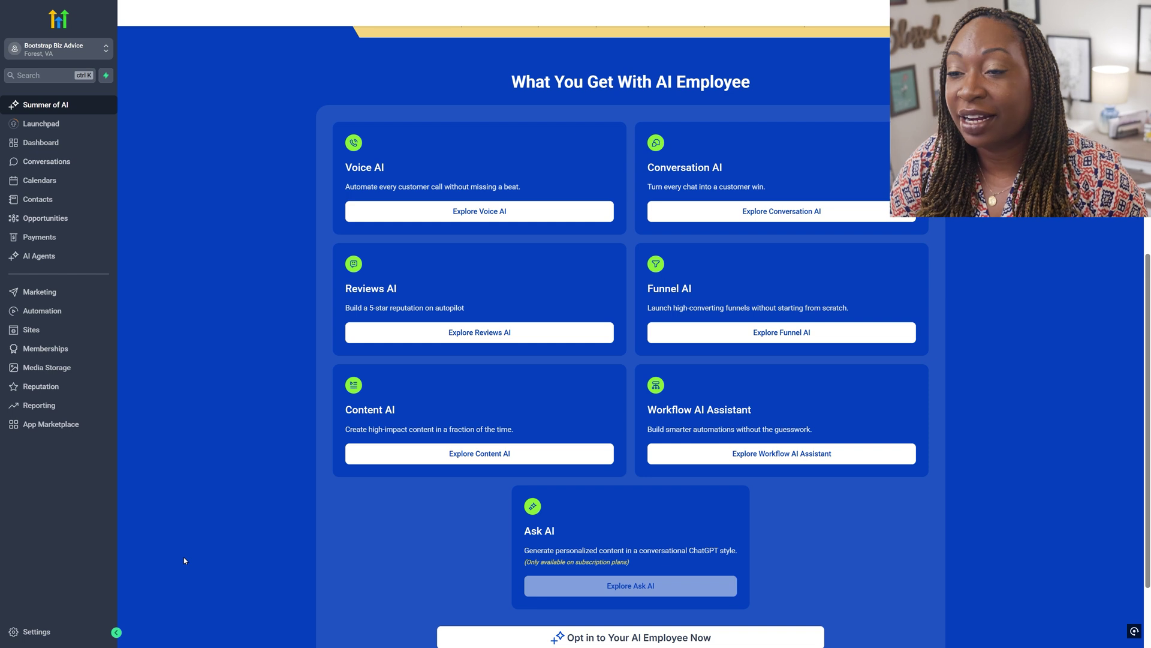
{"action": "scroll", "coordinate": [184, 560], "scroll_direction": "up", "scroll_amount": 7}
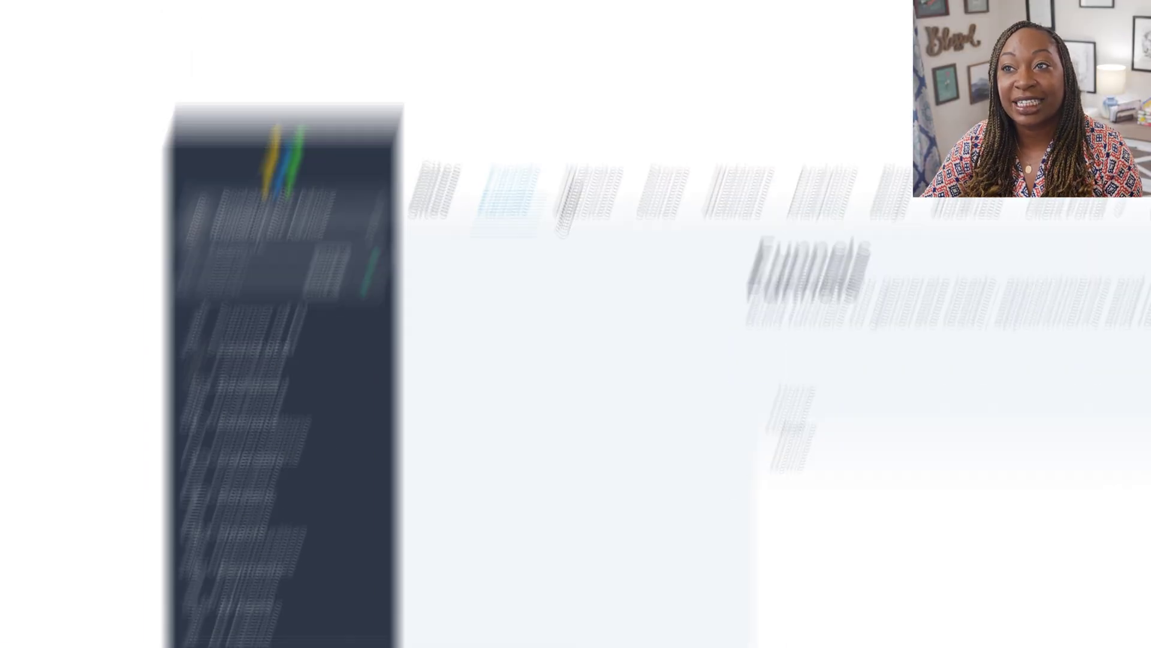
Start a new website from templates and open the website template library.
{"action": "left_click", "coordinate": [574, 199]}
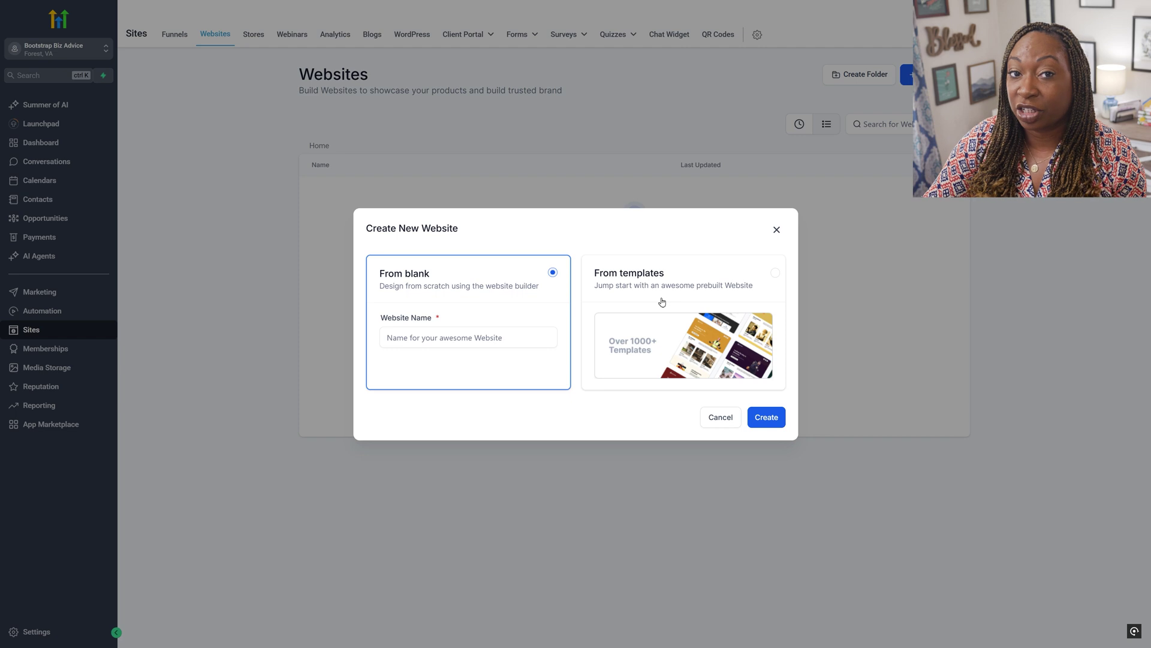
{"action": "left_click", "coordinate": [669, 346]}
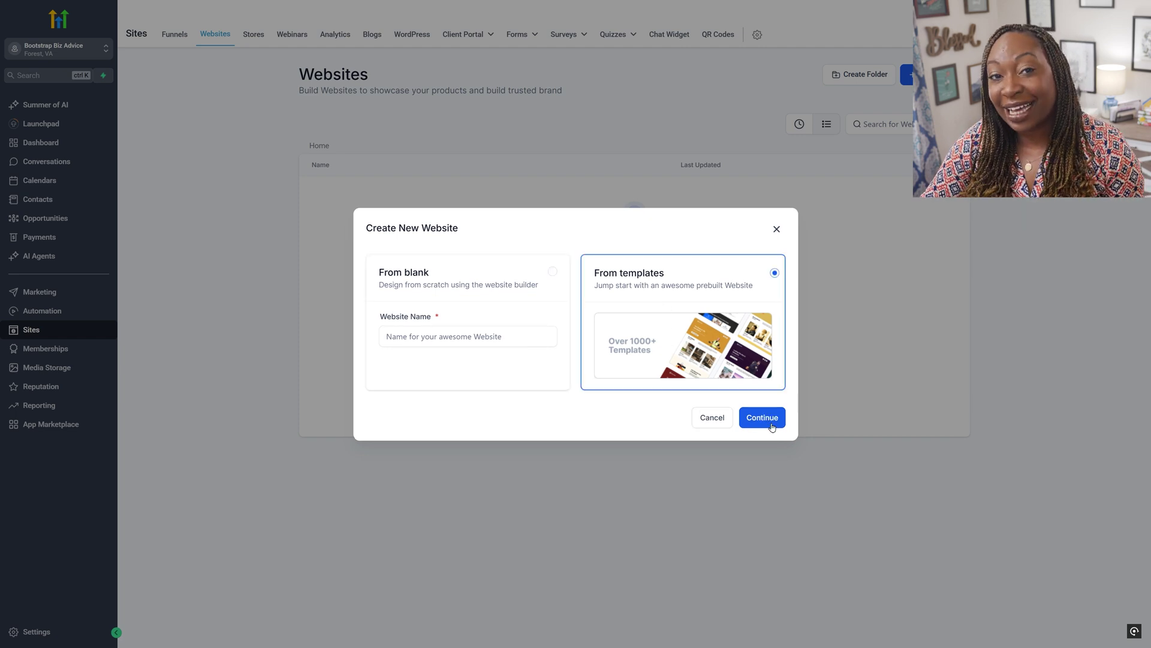
{"action": "left_click", "coordinate": [763, 418]}
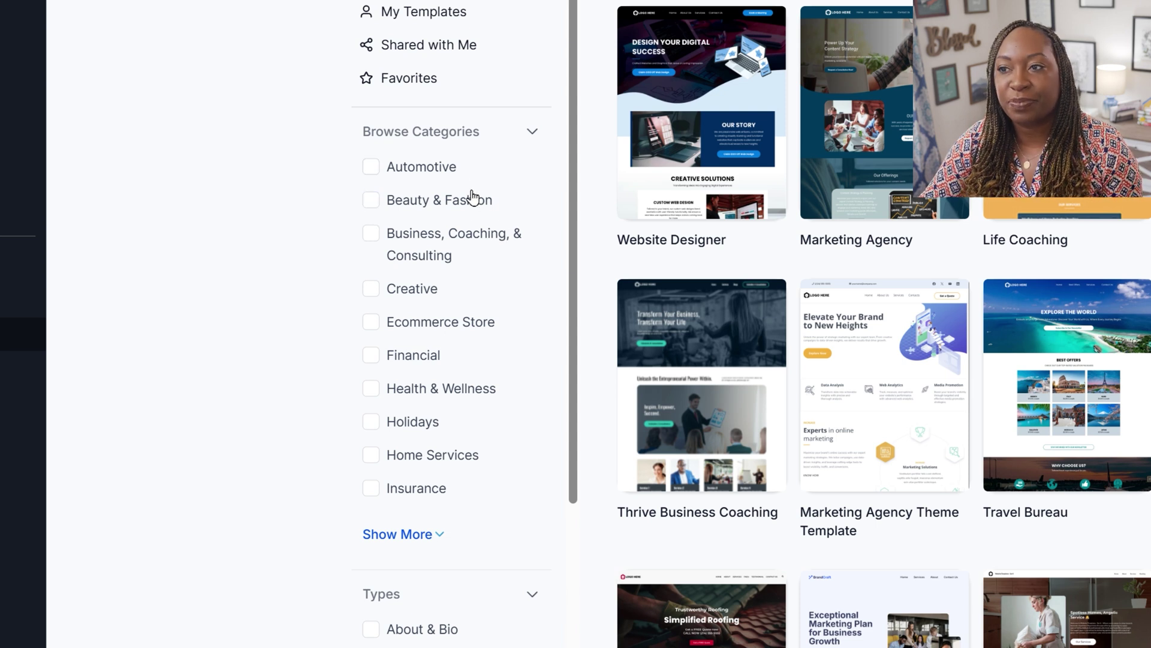
Filter the website templates by Business, Coaching, & Consulting and preview the full Life Coach template page.
{"action": "left_click", "coordinate": [472, 249]}
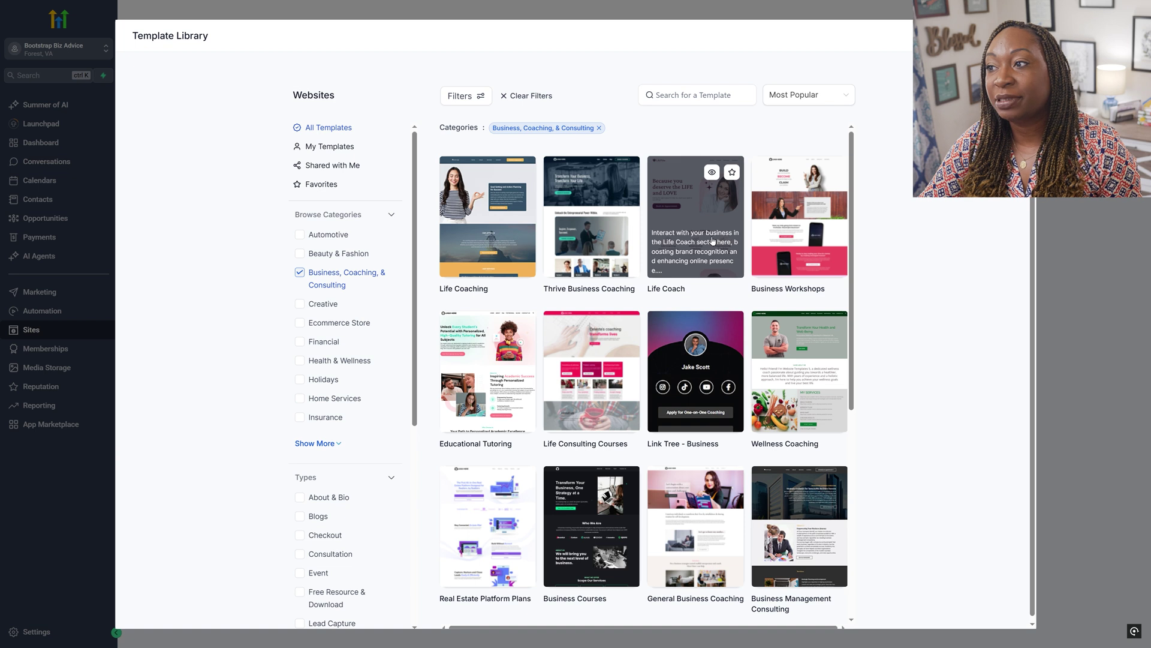
{"action": "left_click", "coordinate": [712, 175]}
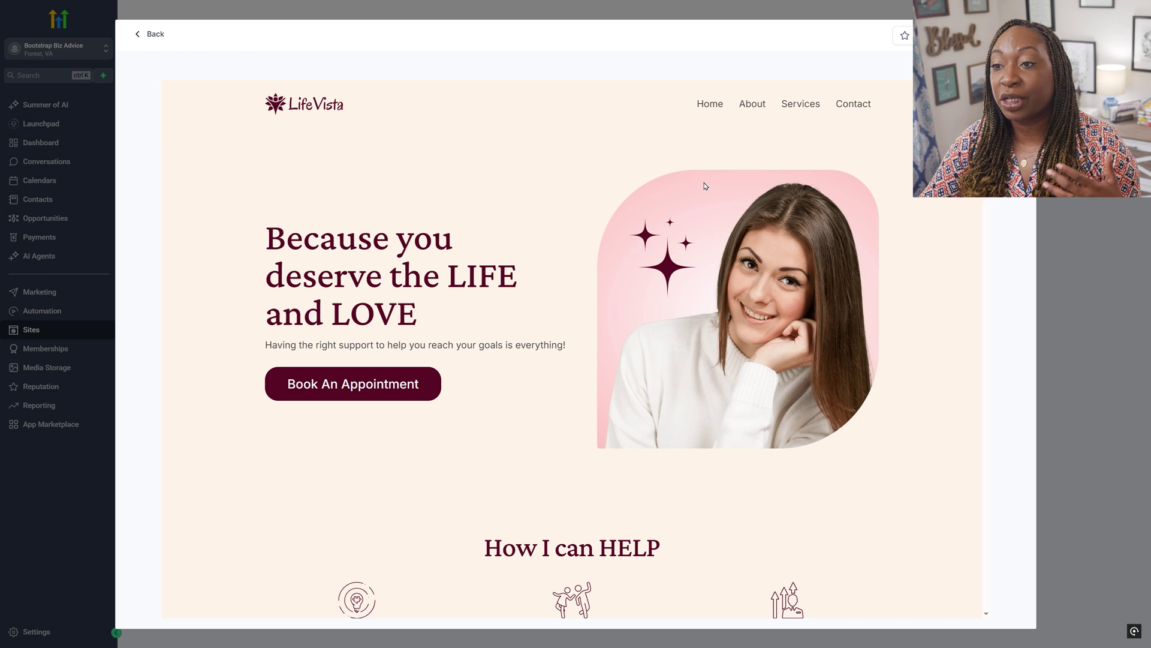
{"action": "scroll", "coordinate": [700, 183], "scroll_direction": "down", "scroll_amount": 8}
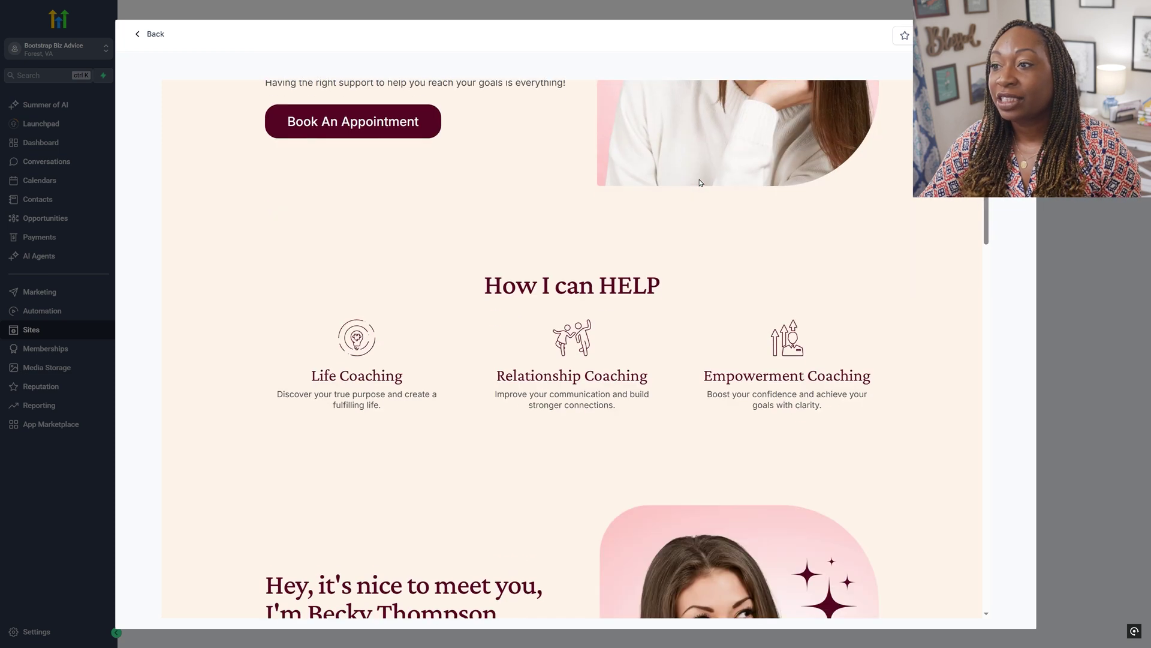
{"action": "scroll", "coordinate": [699, 180], "scroll_direction": "down", "scroll_amount": 10}
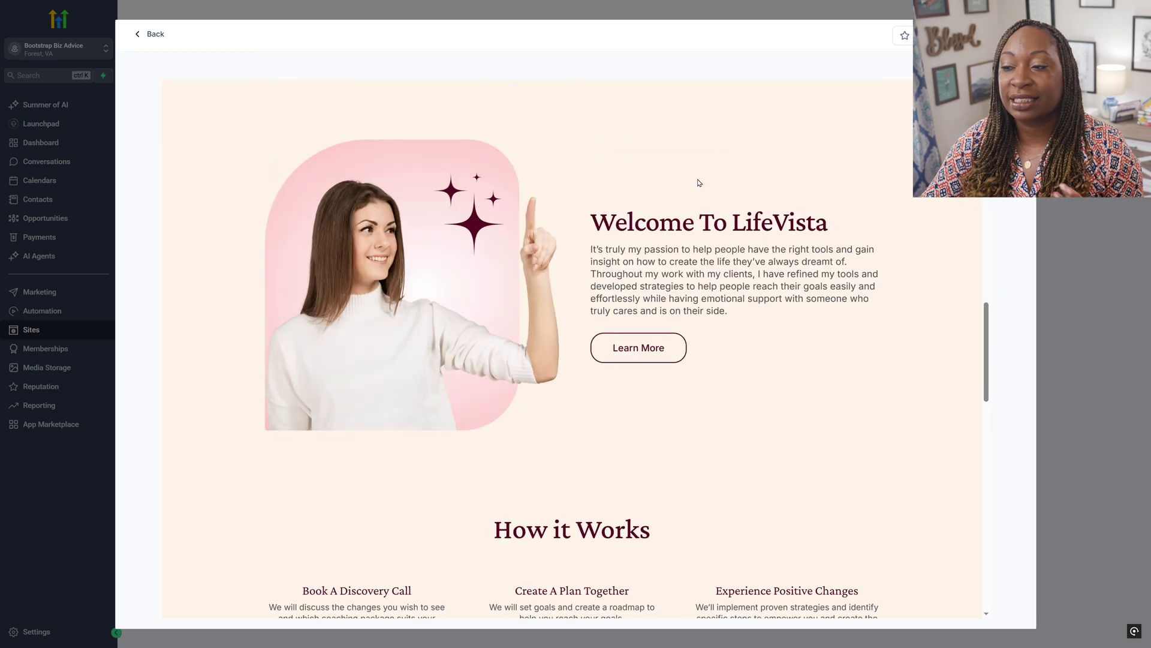
{"action": "scroll", "coordinate": [698, 180], "scroll_direction": "down", "scroll_amount": 10}
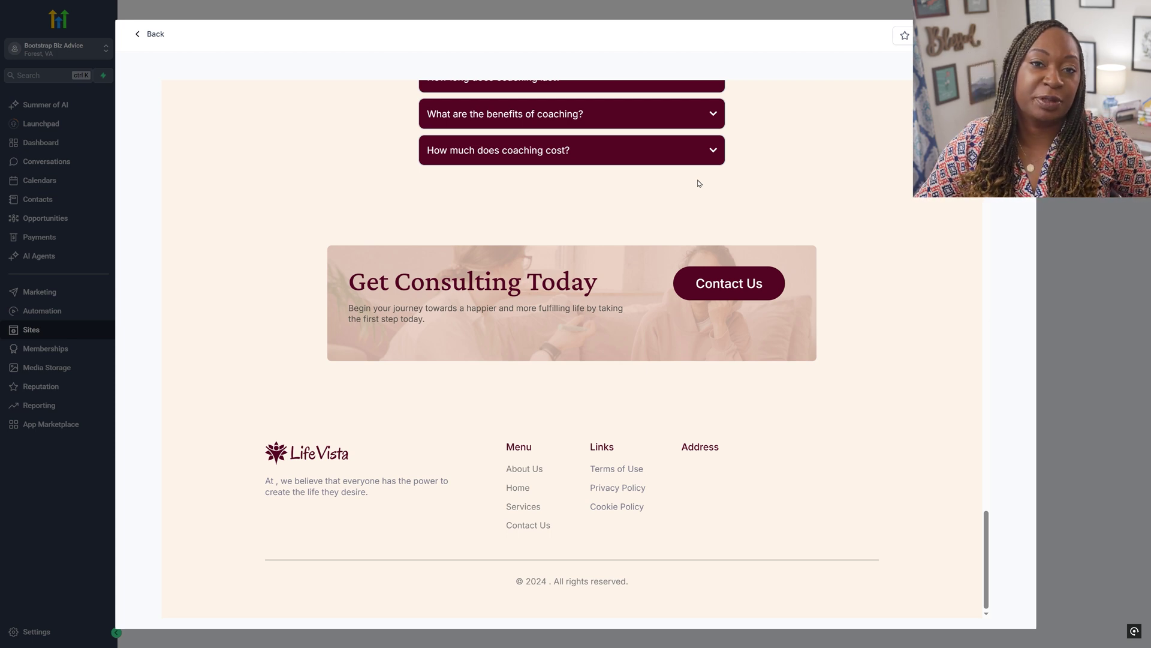
{"action": "scroll", "coordinate": [699, 183], "scroll_direction": "up", "scroll_amount": 20}
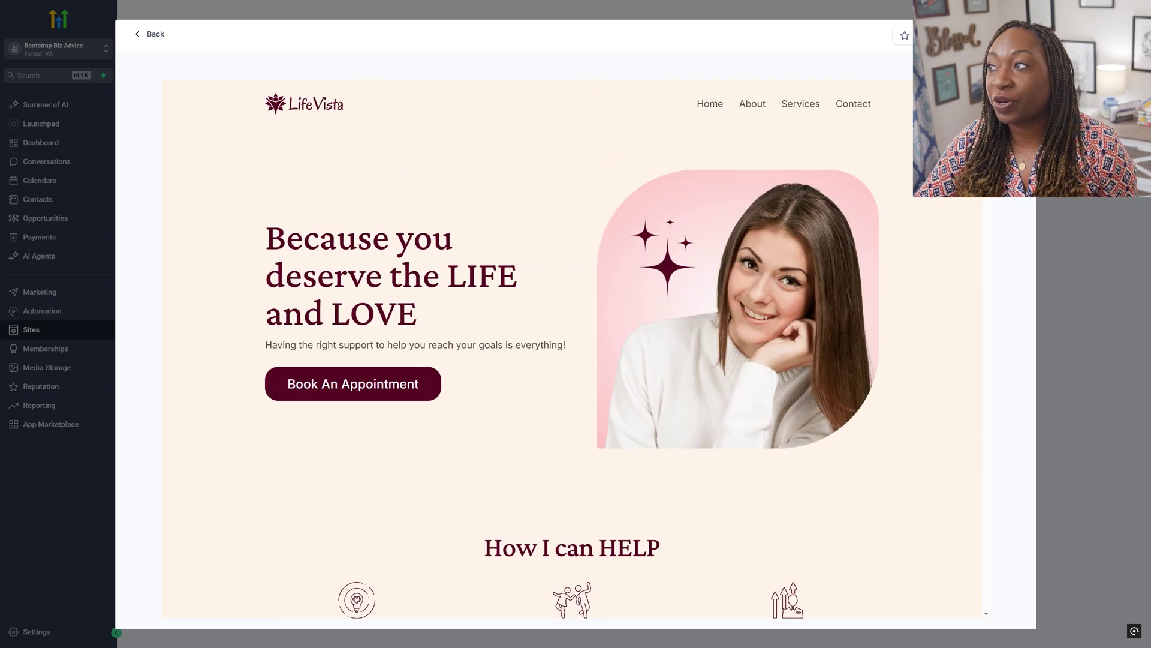
Close the Life Coach preview and reopen the template library for a new website built from templates.
{"action": "left_click", "coordinate": [1016, 35]}
{"action": "left_click", "coordinate": [647, 294]}
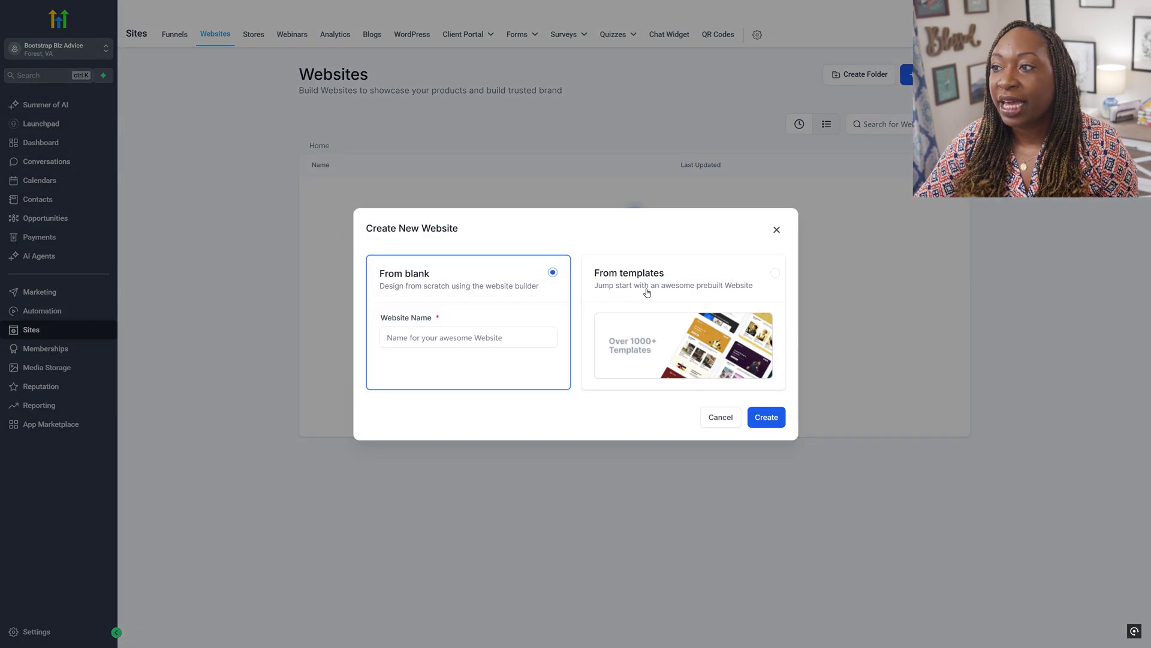
{"action": "left_click", "coordinate": [772, 425]}
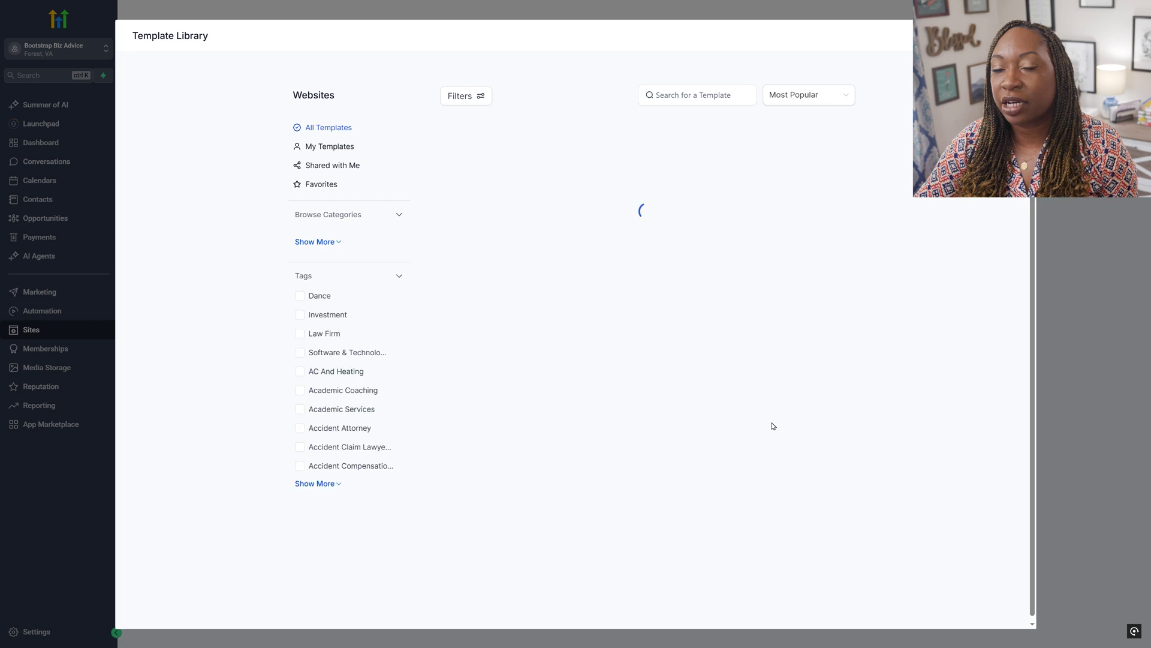
{"action": "mouse_move", "coordinate": [665, 396]}
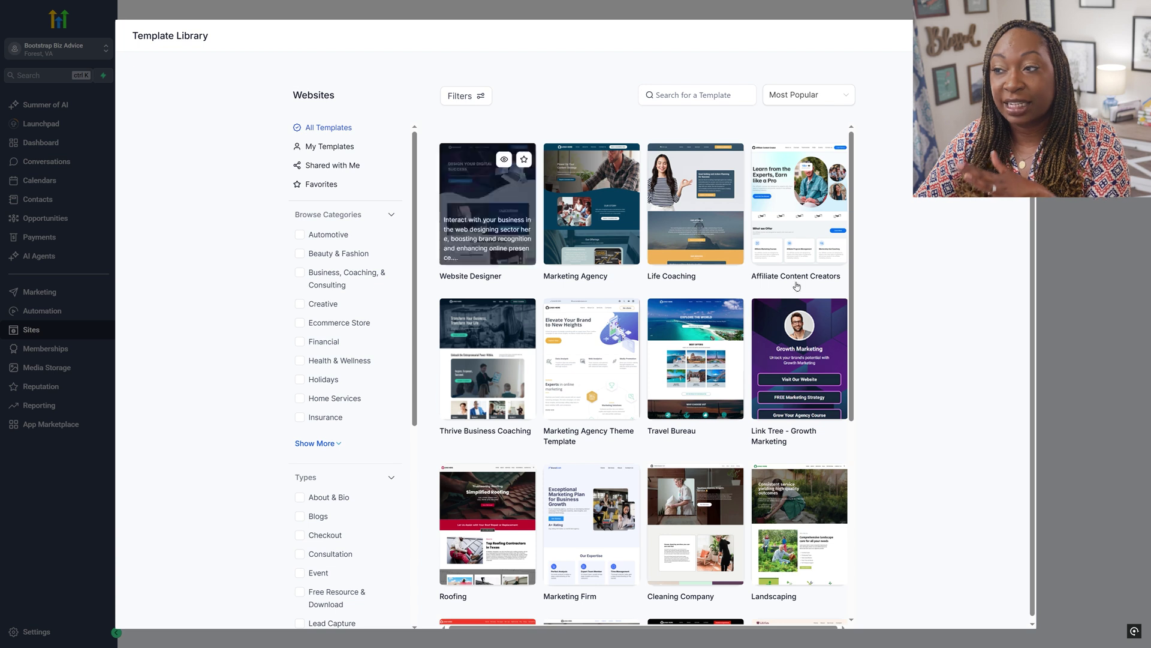
Load more website templates in the library and browse the additional designs.
{"action": "scroll", "coordinate": [807, 291], "scroll_direction": "down", "scroll_amount": 5}
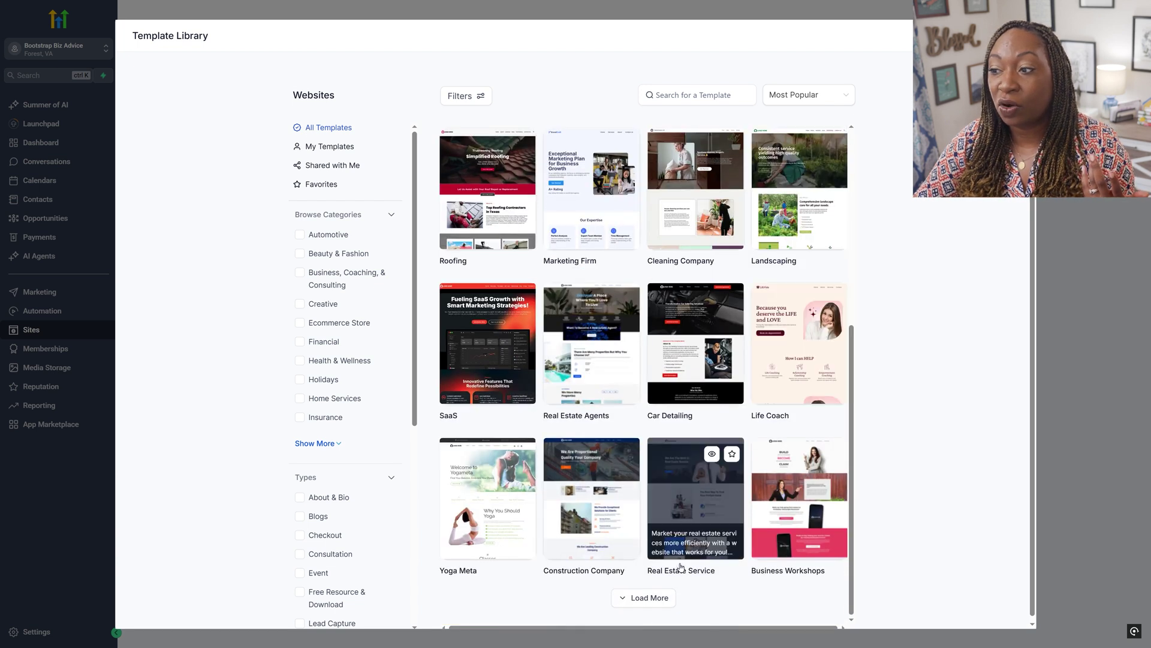
{"action": "left_click", "coordinate": [666, 596]}
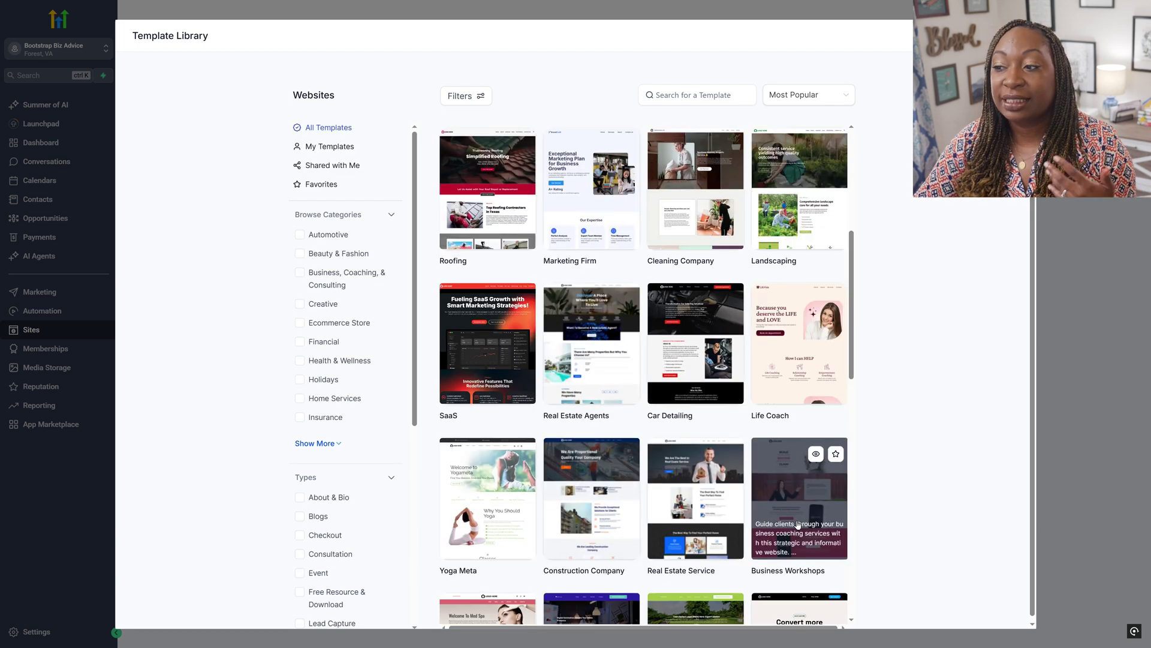
{"action": "scroll", "coordinate": [792, 518], "scroll_direction": "down", "scroll_amount": 4}
{"action": "scroll", "coordinate": [792, 517], "scroll_direction": "down", "scroll_amount": 3}
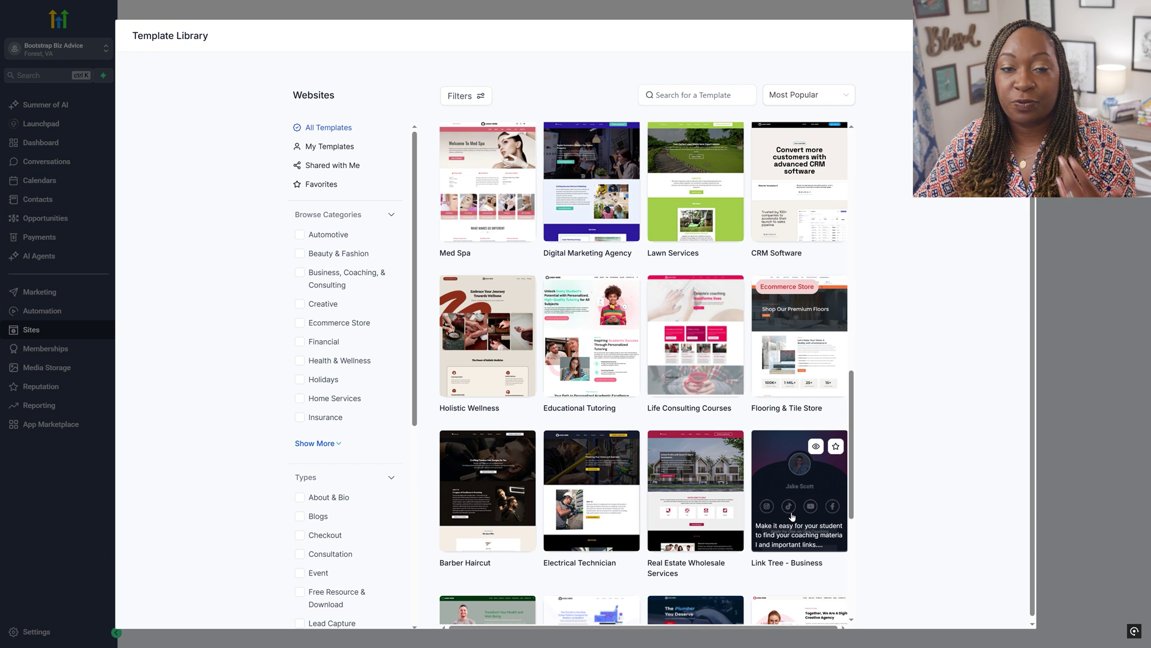
Preview the Holistic Wellness website template and review its page sections through the services and community testimonials.
{"action": "mouse_move", "coordinate": [513, 352]}
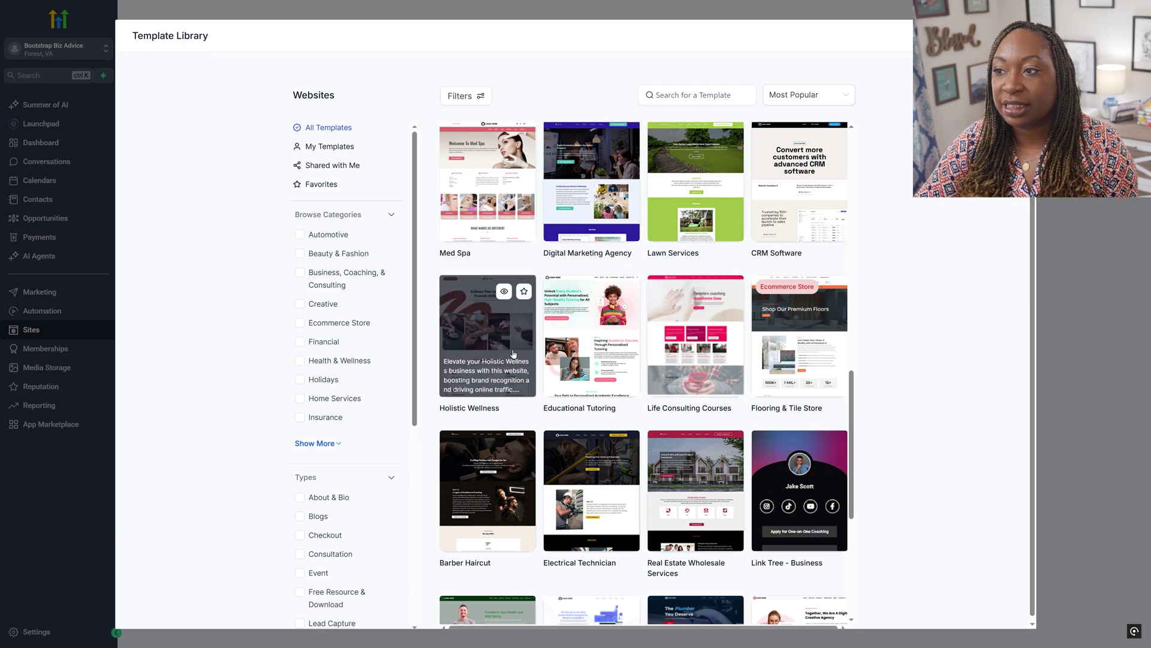
{"action": "left_click", "coordinate": [505, 293]}
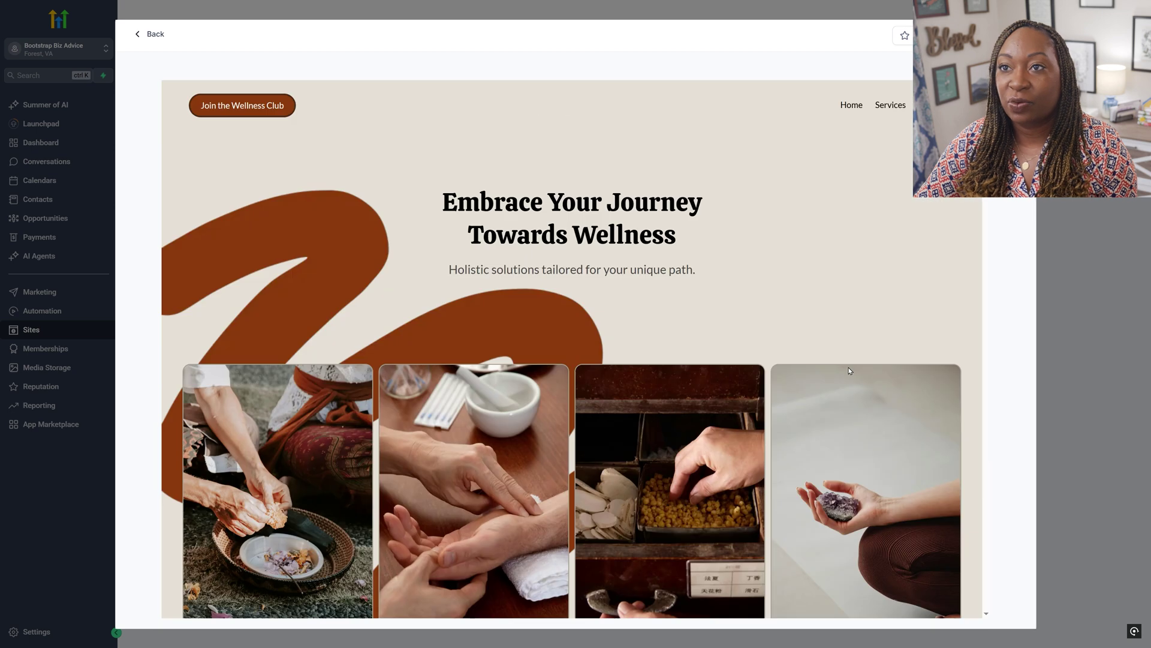
{"action": "scroll", "coordinate": [892, 300], "scroll_direction": "down", "scroll_amount": 10}
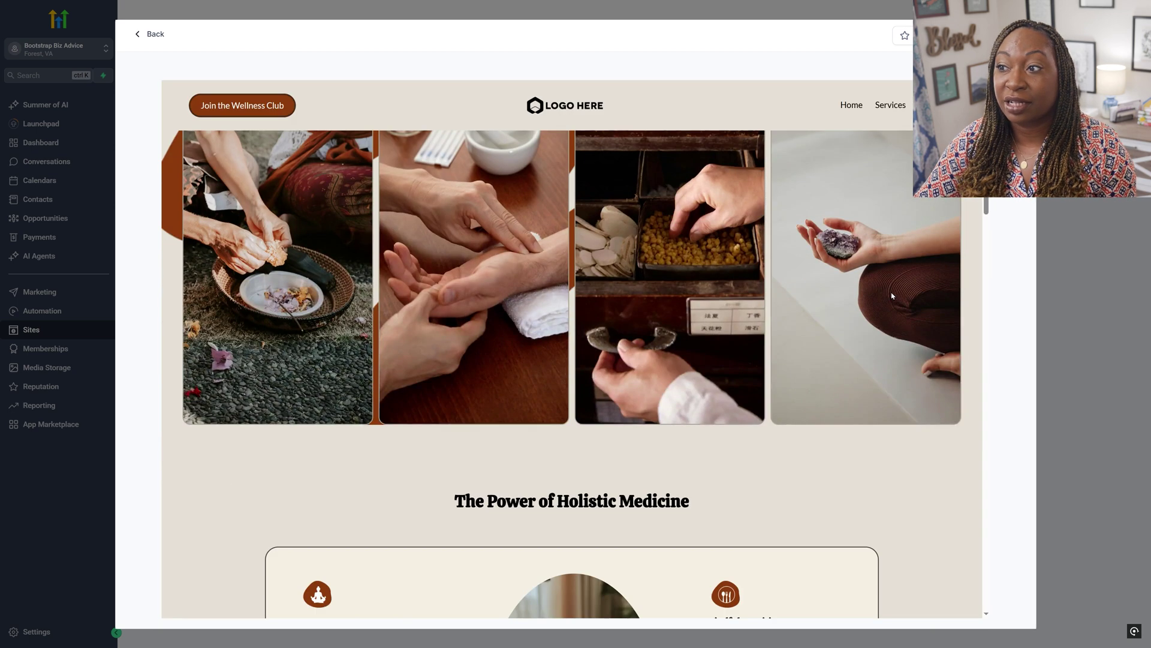
{"action": "scroll", "coordinate": [892, 294], "scroll_direction": "down", "scroll_amount": 15}
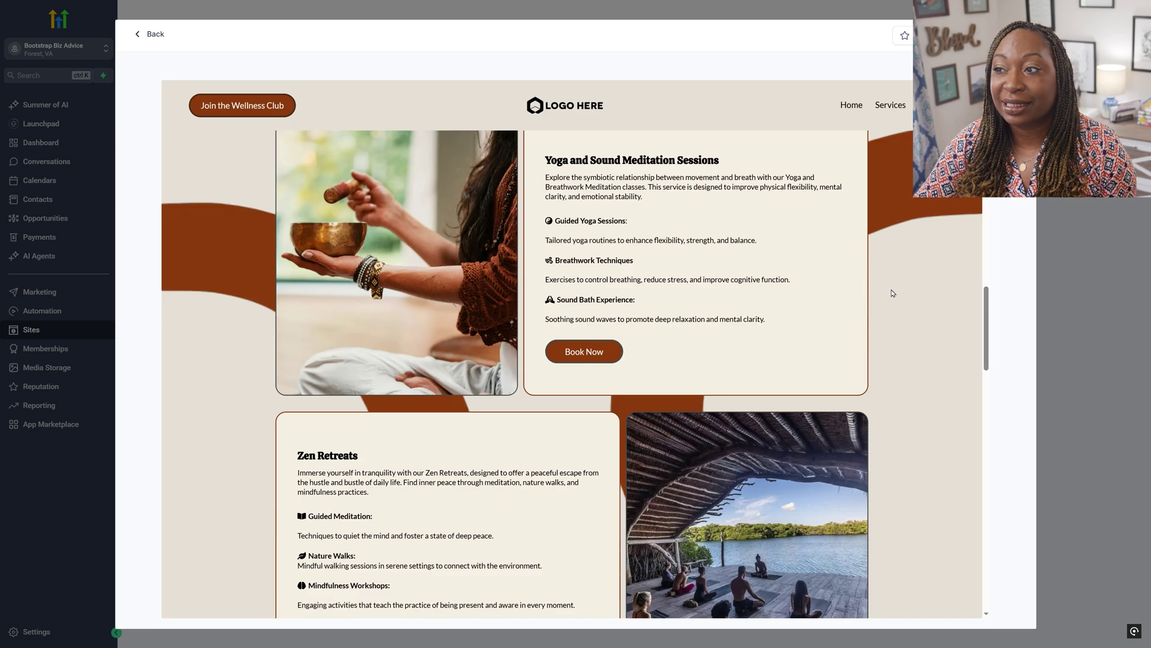
{"action": "scroll", "coordinate": [893, 292], "scroll_direction": "down", "scroll_amount": 4}
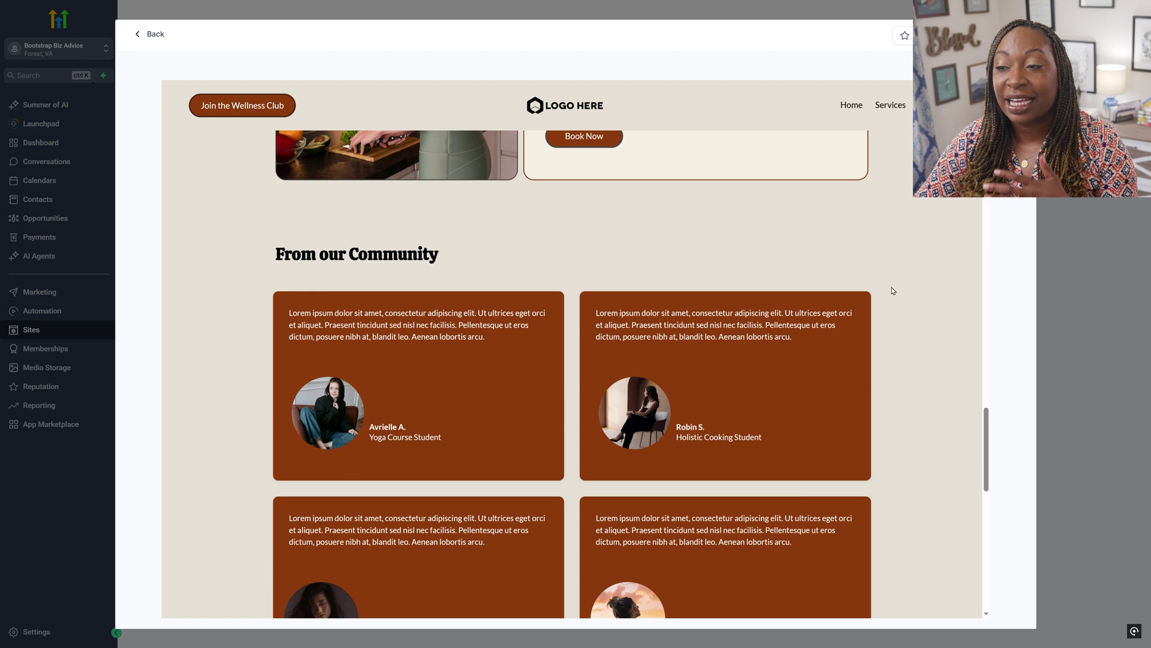
{"action": "scroll", "coordinate": [893, 291], "scroll_direction": "down", "scroll_amount": 7}
{"action": "scroll", "coordinate": [893, 291], "scroll_direction": "down", "scroll_amount": 6}
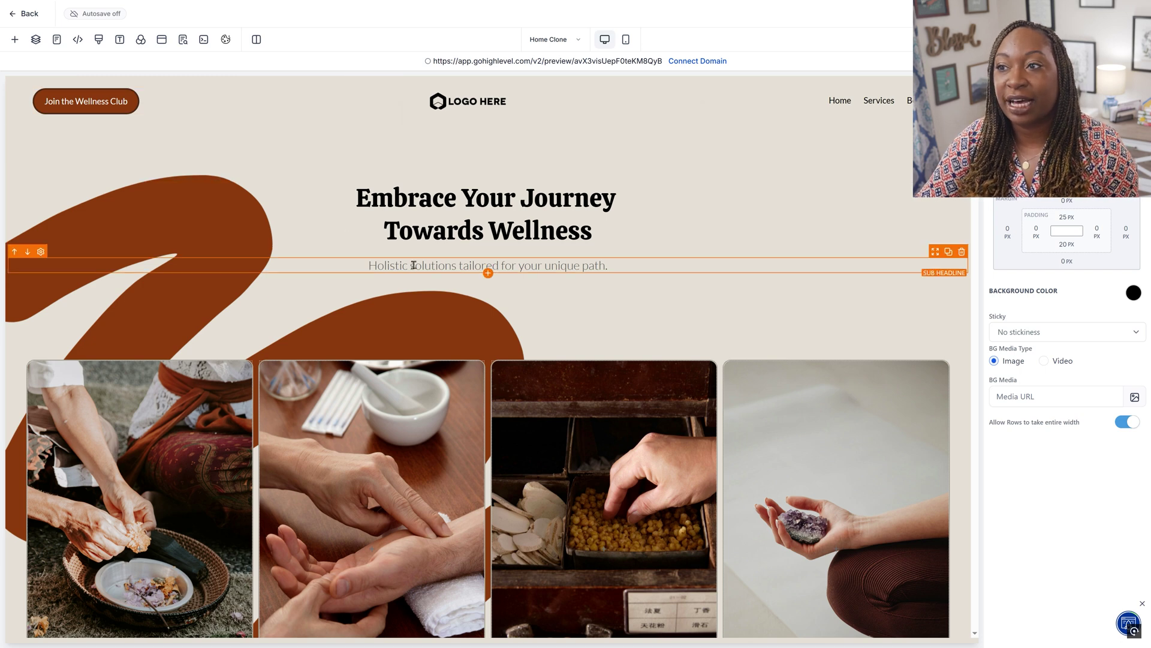
Review the Home Clone page in the website editor from the hero section down to the footer.
{"action": "scroll", "coordinate": [414, 265], "scroll_direction": "down", "scroll_amount": 20}
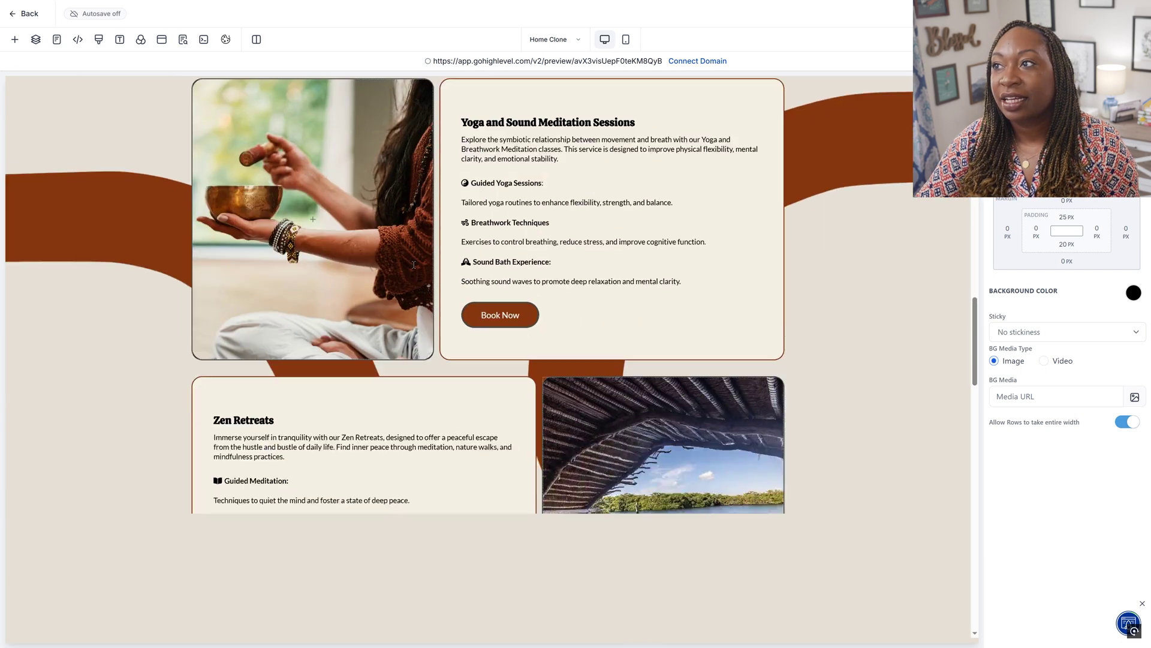
{"action": "scroll", "coordinate": [414, 264], "scroll_direction": "down", "scroll_amount": 15}
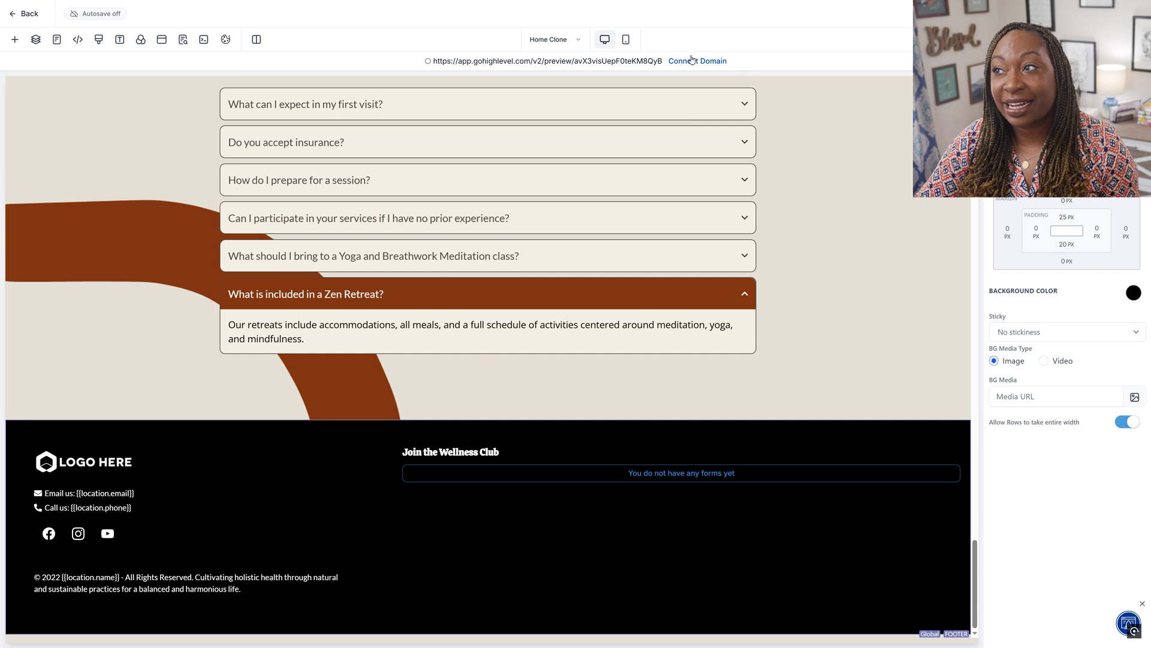